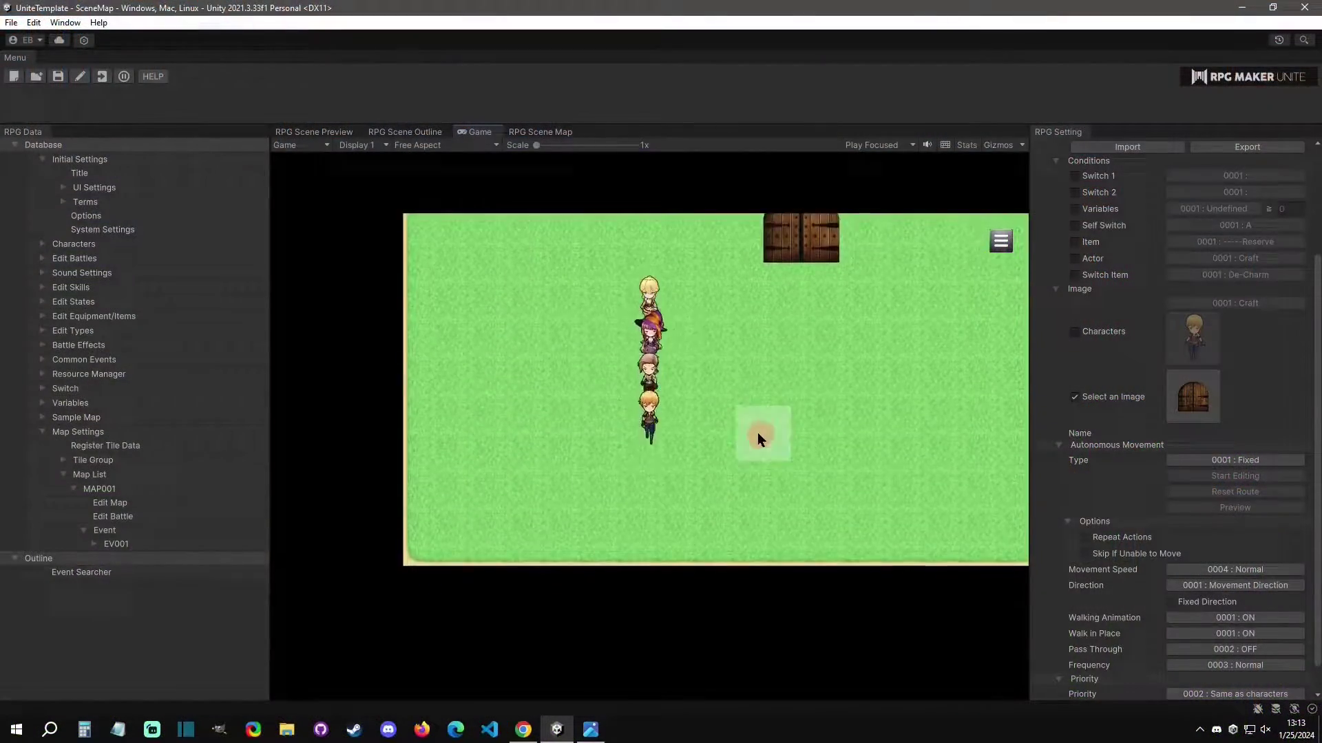
- Walk the party to just below the door in the playtest, then return to the map editor
mouse_move(749, 372)
left_mouse_down()
mouse_move(709, 316)
mouse_move(651, 306)
mouse_move(671, 379)
left_mouse_up()
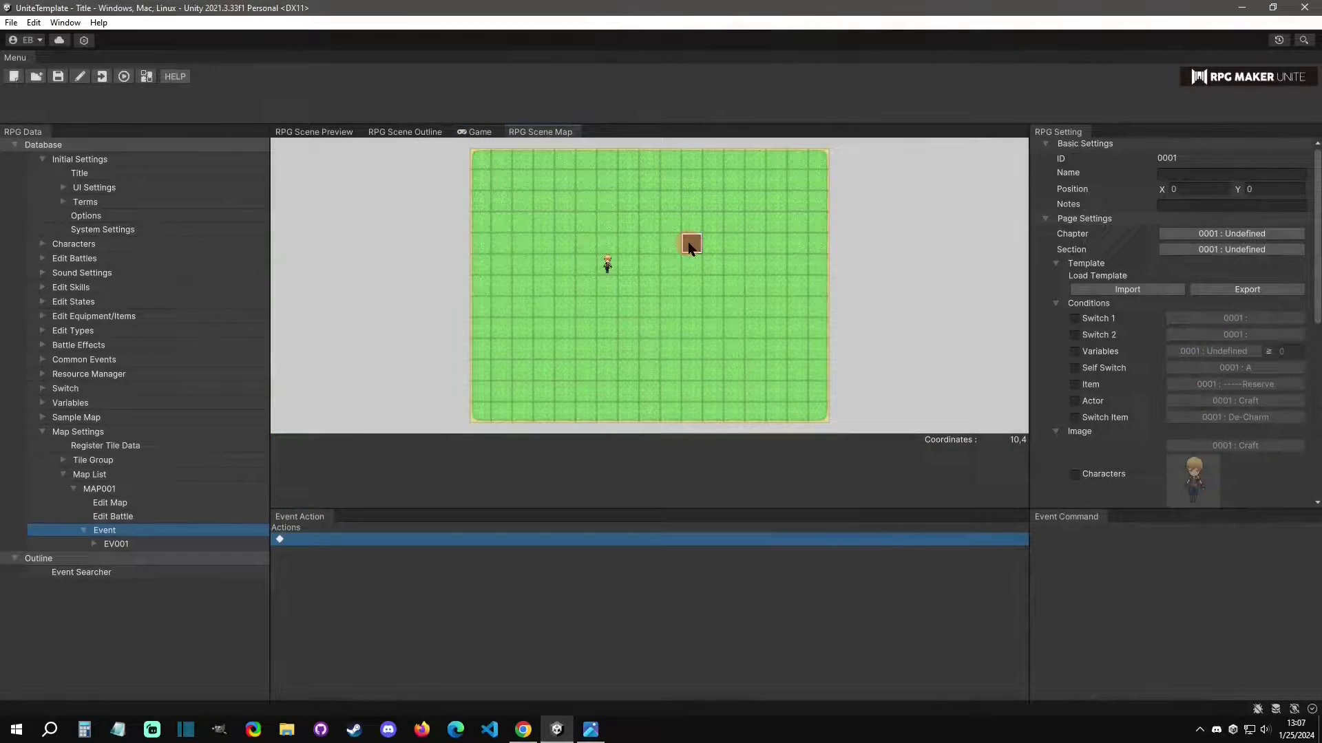
left_click(664, 467)
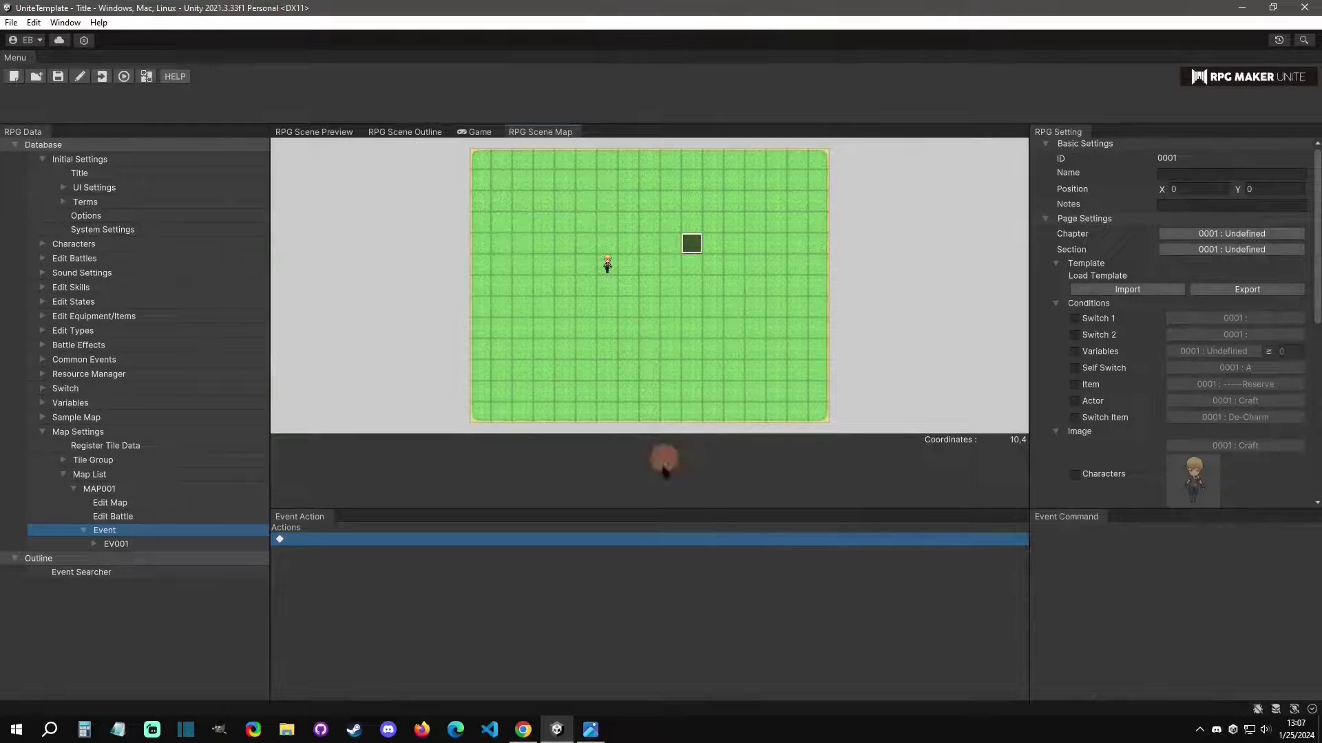
- View the !$Gate1.png sprite sheet and its door frames from closed to fully open in Photos
left_click(591, 728)
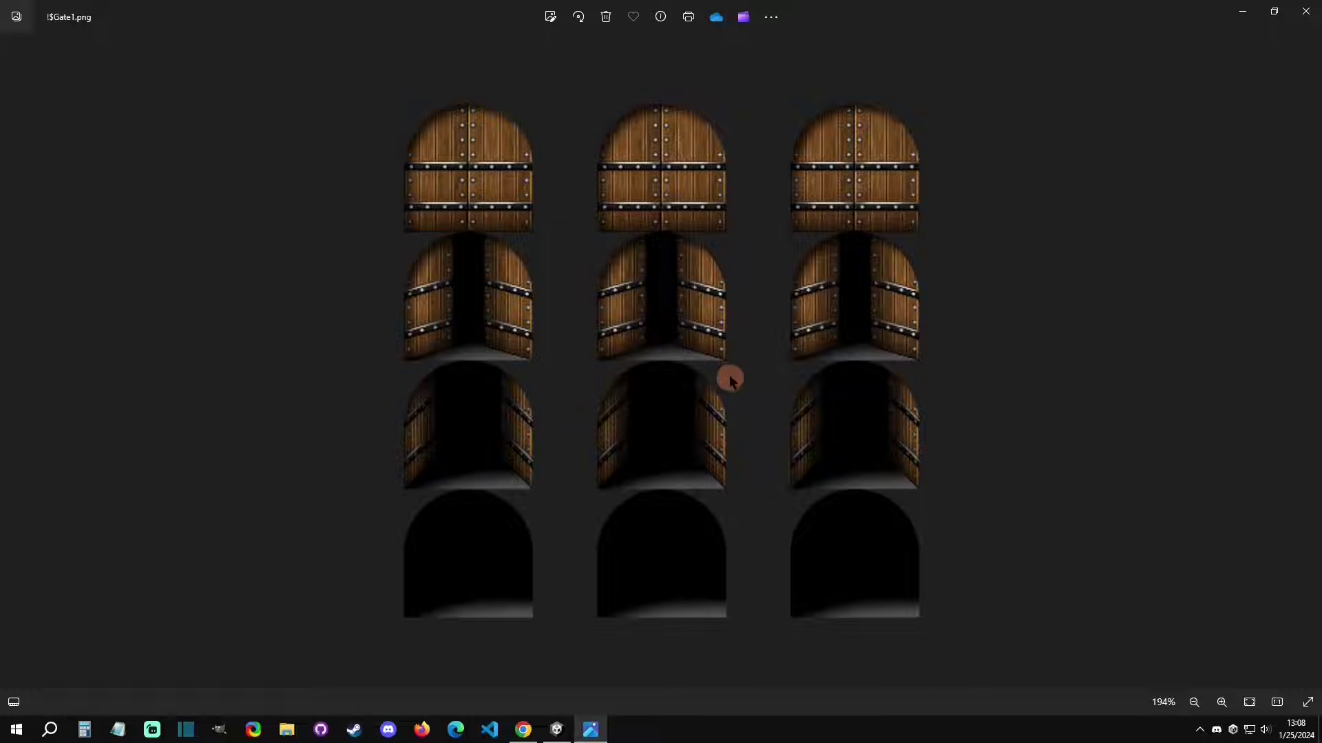
- Open the Gate2 object under Resource Manager > Characters > Objects and collapse its Down and Left image settings
left_click(556, 729)
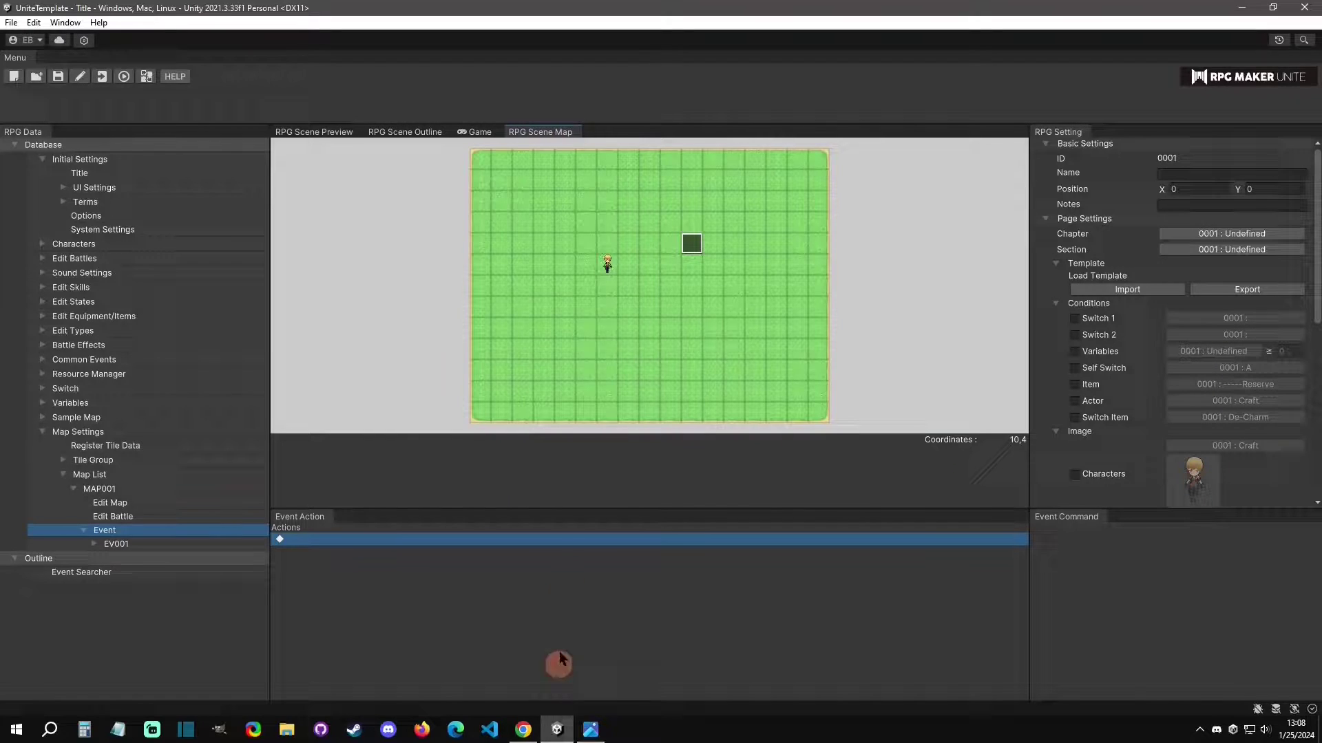
left_click(58, 374)
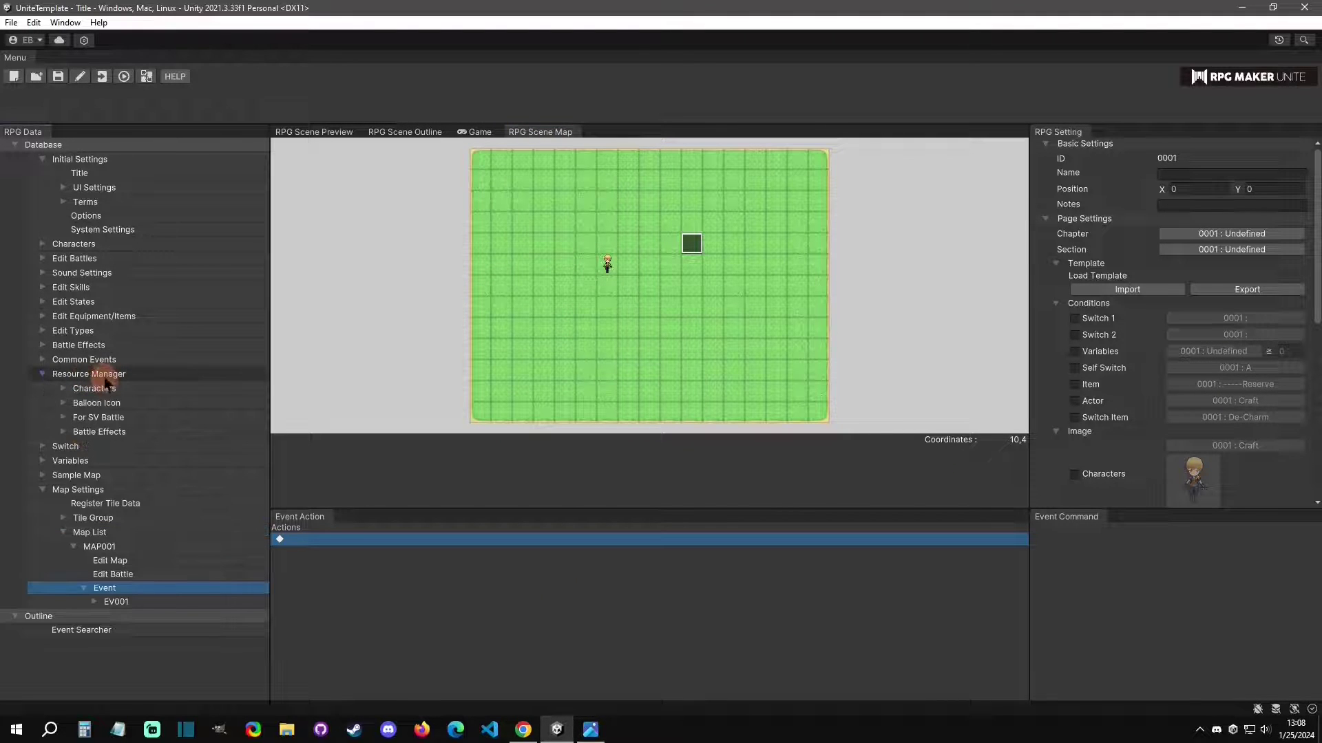
left_click(132, 417)
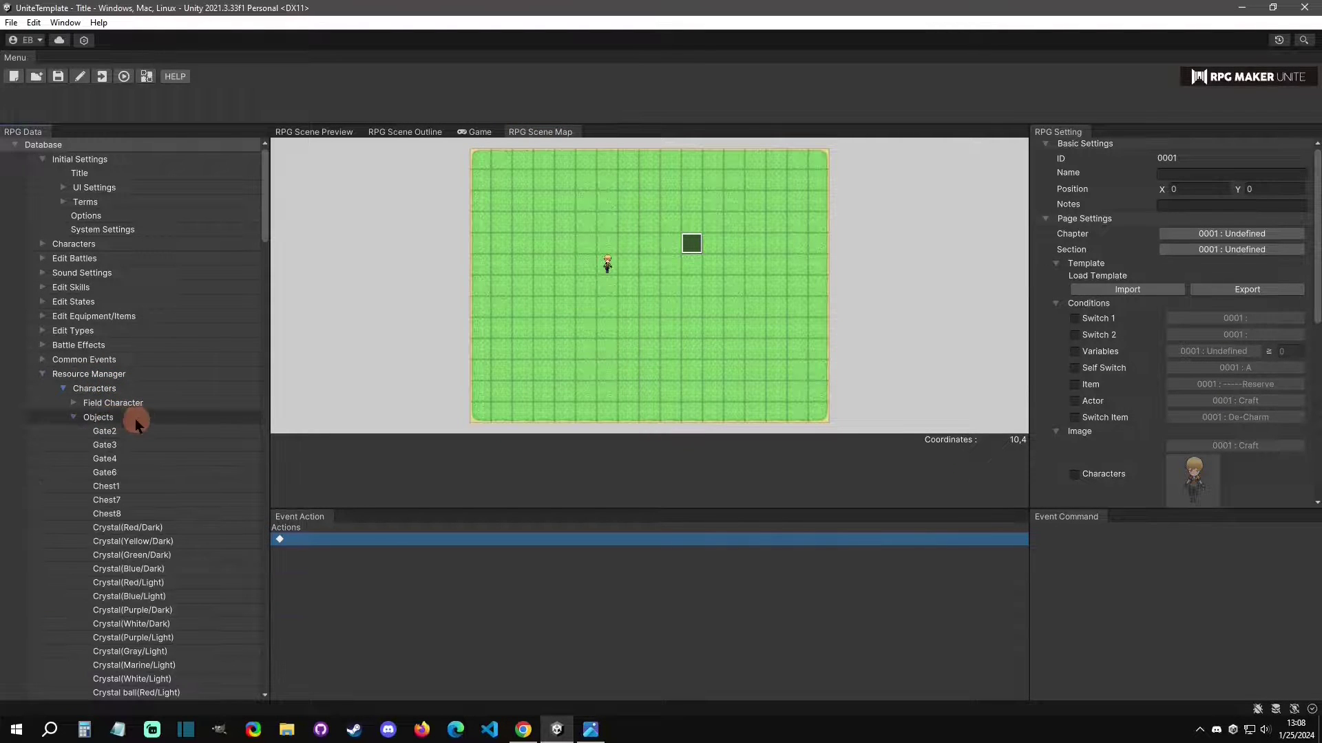
left_click(105, 431)
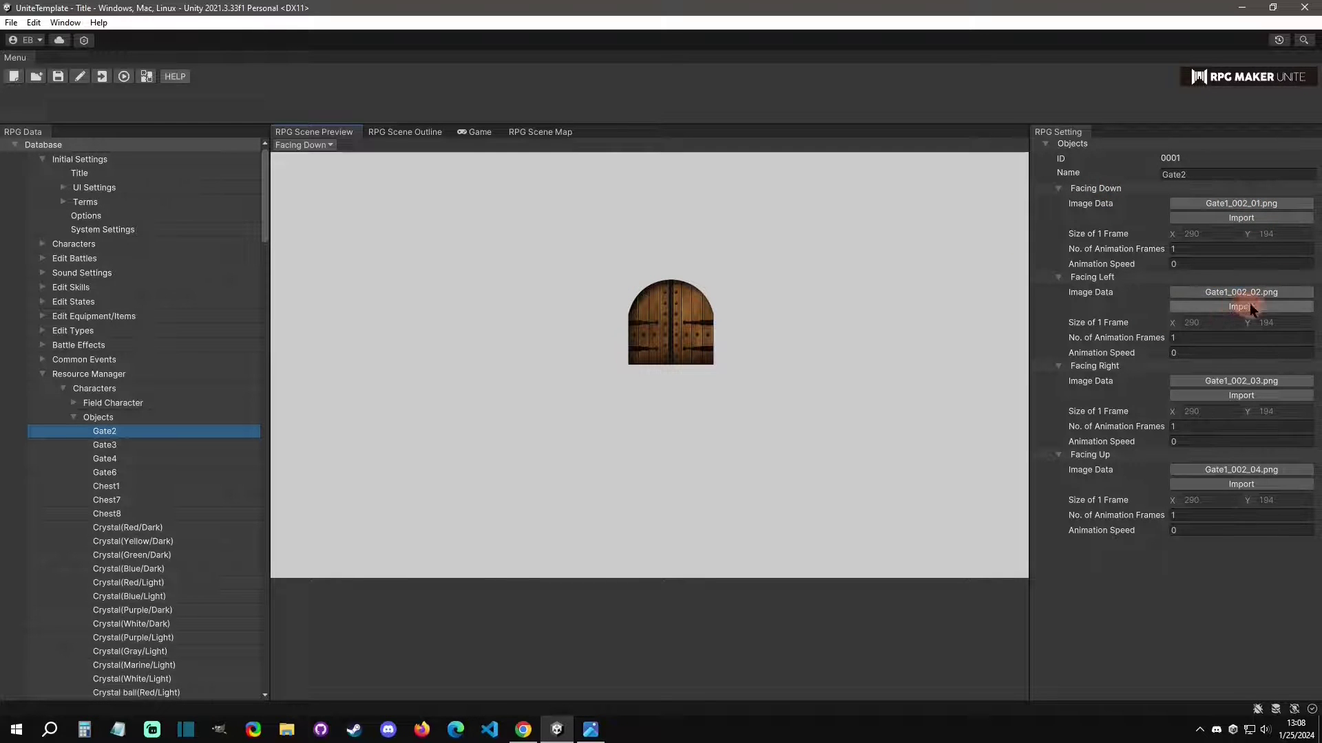
left_click(1058, 188)
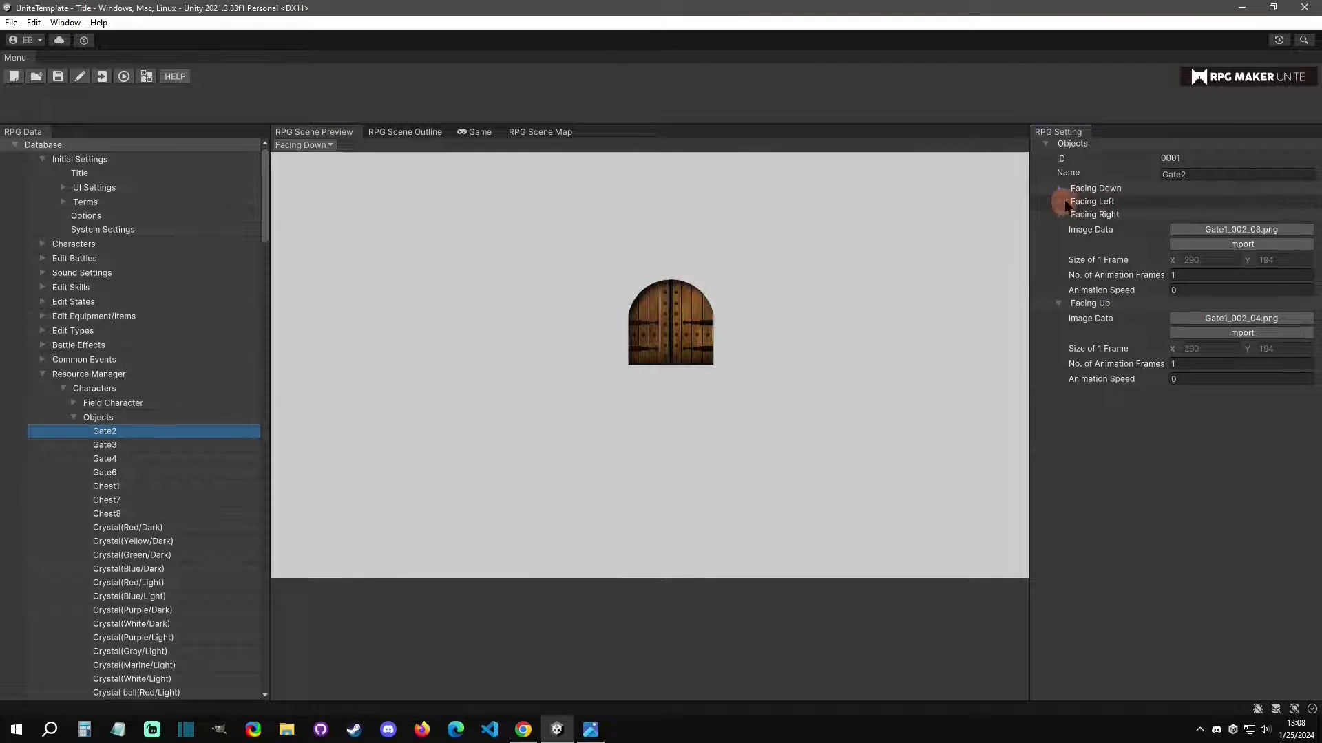
left_click(1058, 201)
- Preview Gate2's Left, Right and Up facing frames, ending on the fully open doorway
left_click(307, 145)
left_click(314, 176)
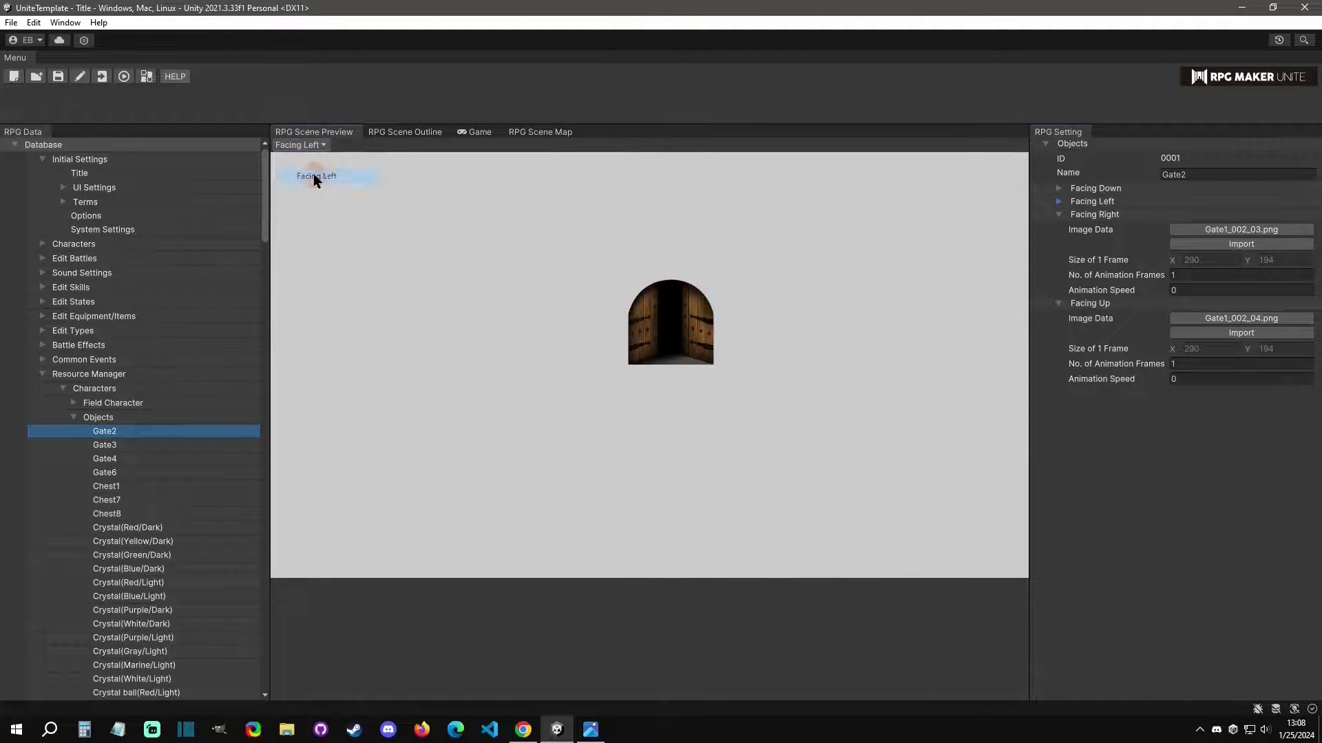
left_click(307, 145)
left_click(343, 191)
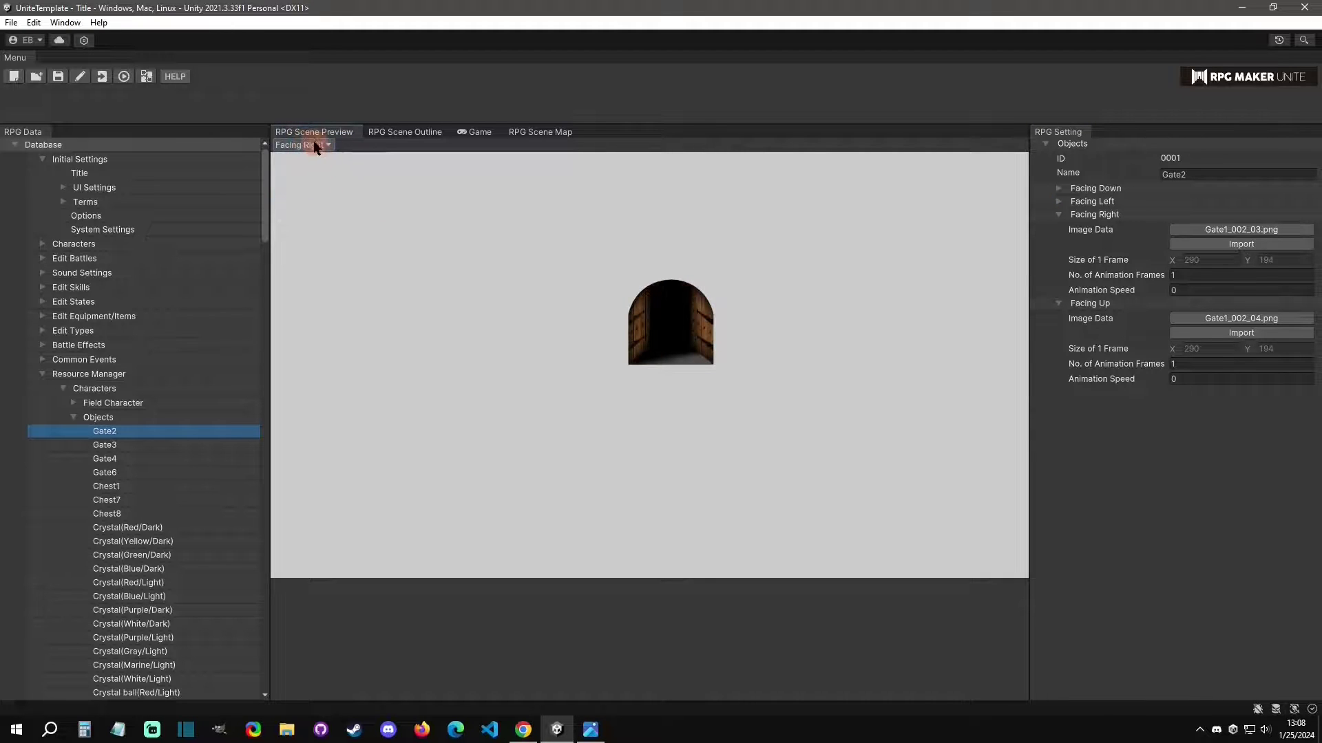
left_click(314, 145)
left_click(332, 205)
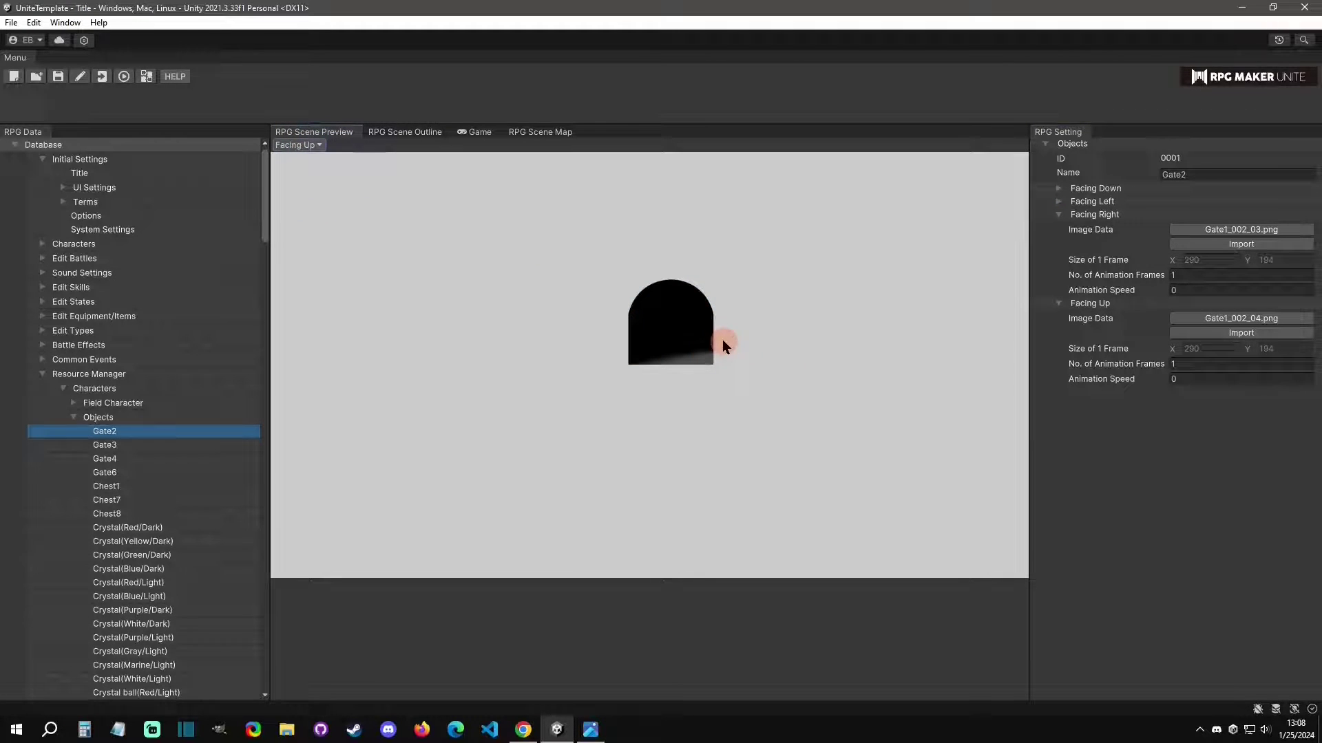
left_click(1093, 214)
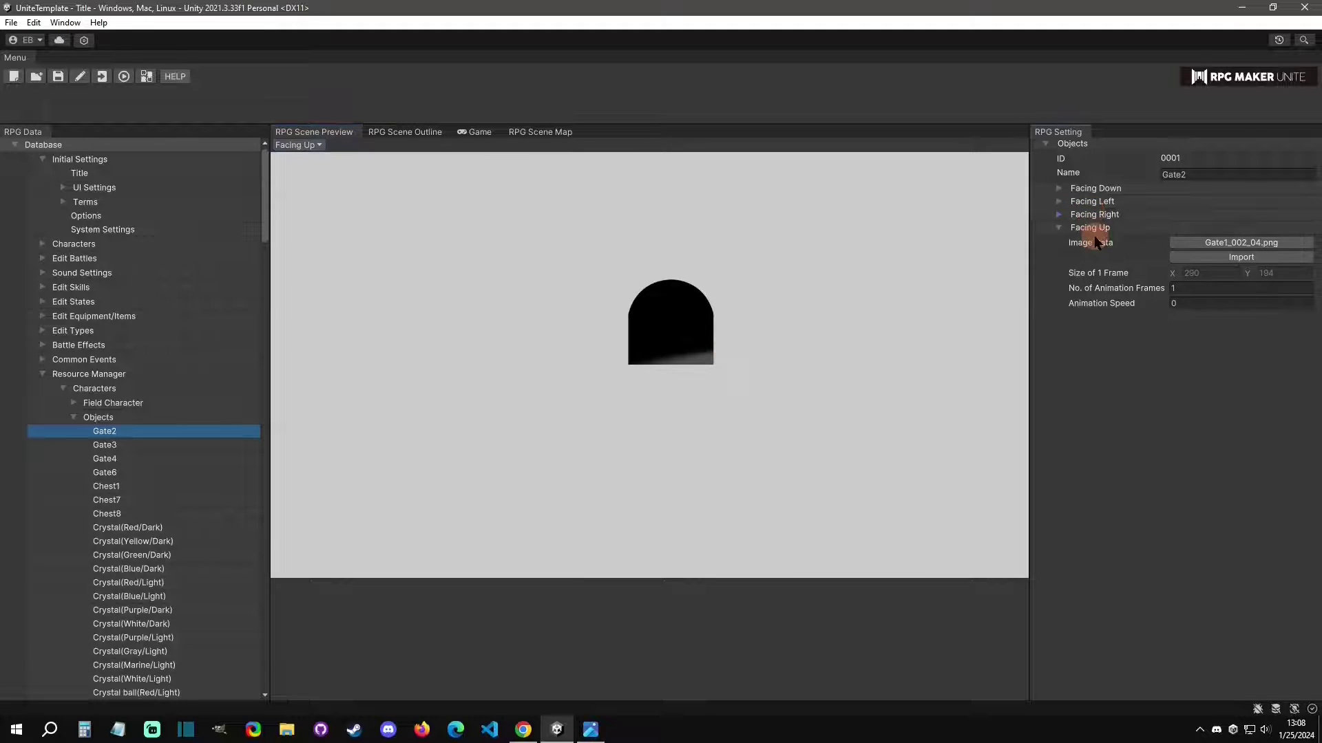
left_click(1090, 228)
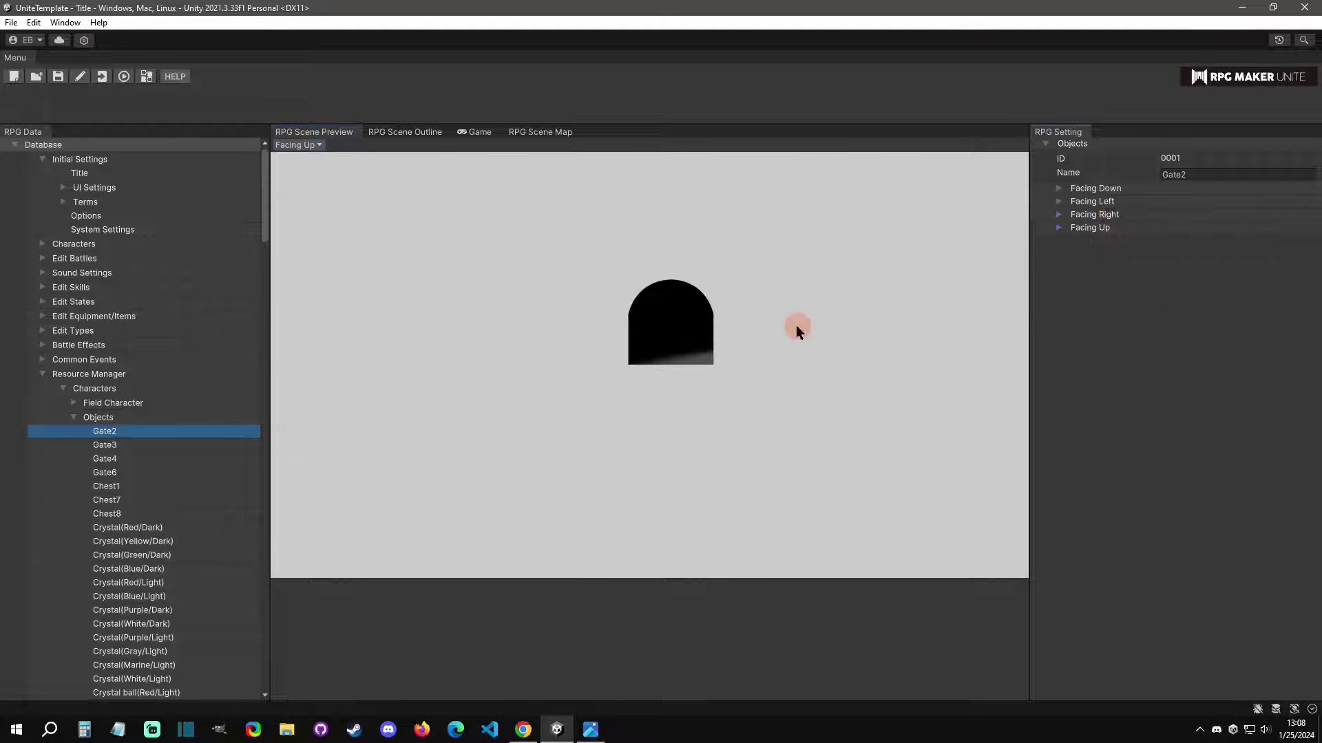
right_click(110, 424)
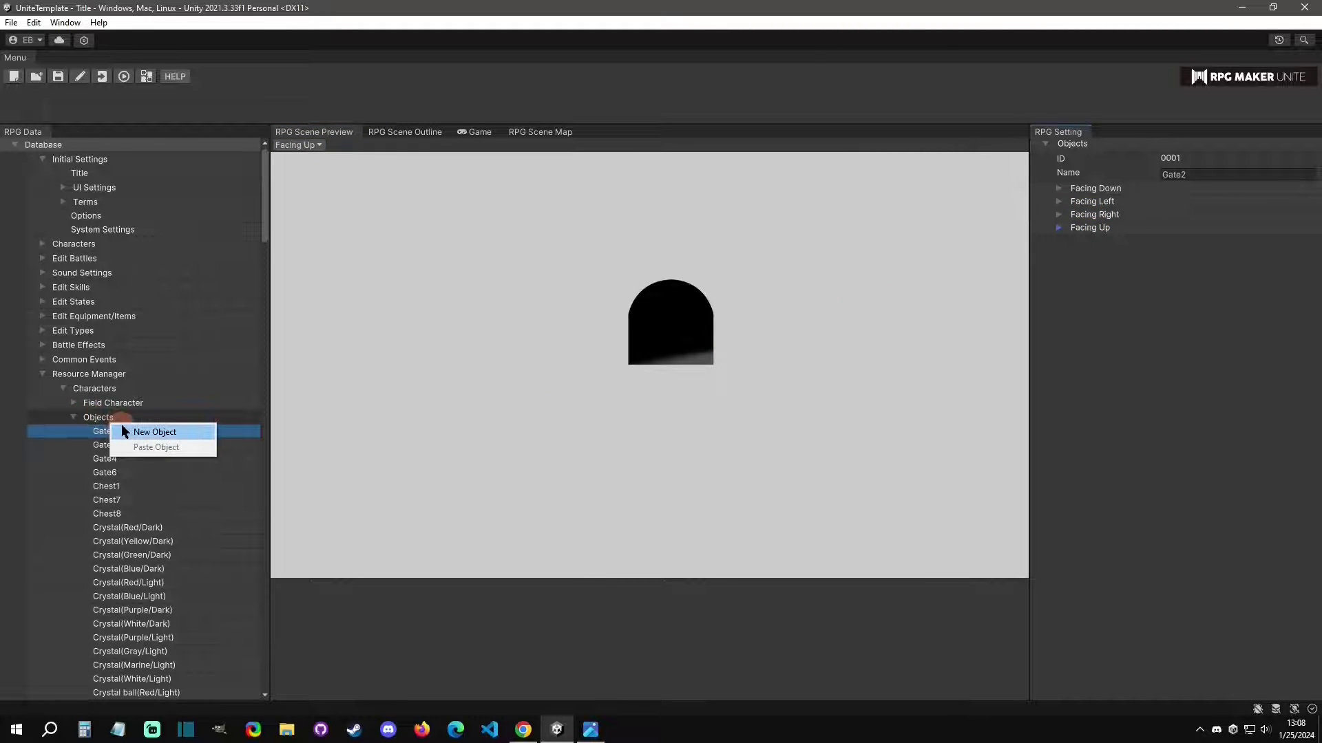
left_click(394, 422)
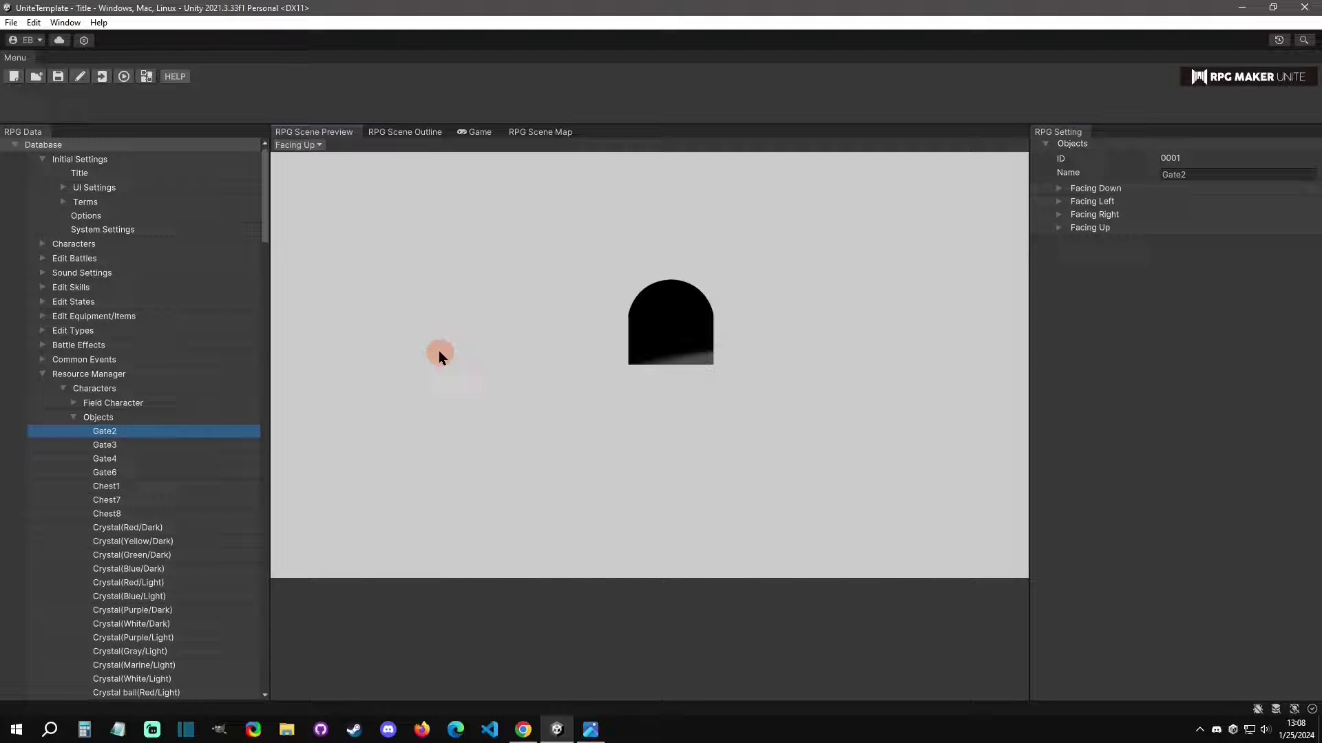
- Assign the closed Gate2 door image to EV001's Page1 so it shows on the map tile
left_click(42, 374)
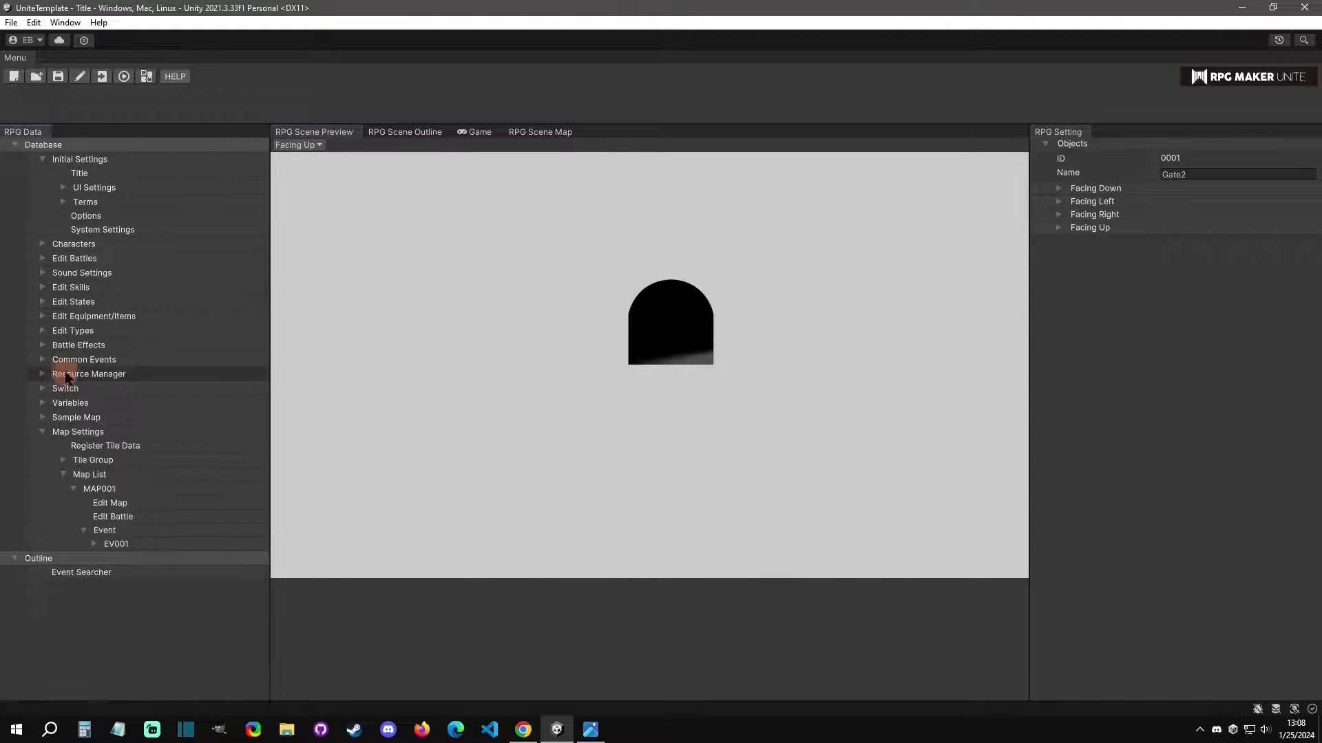
left_click(131, 543)
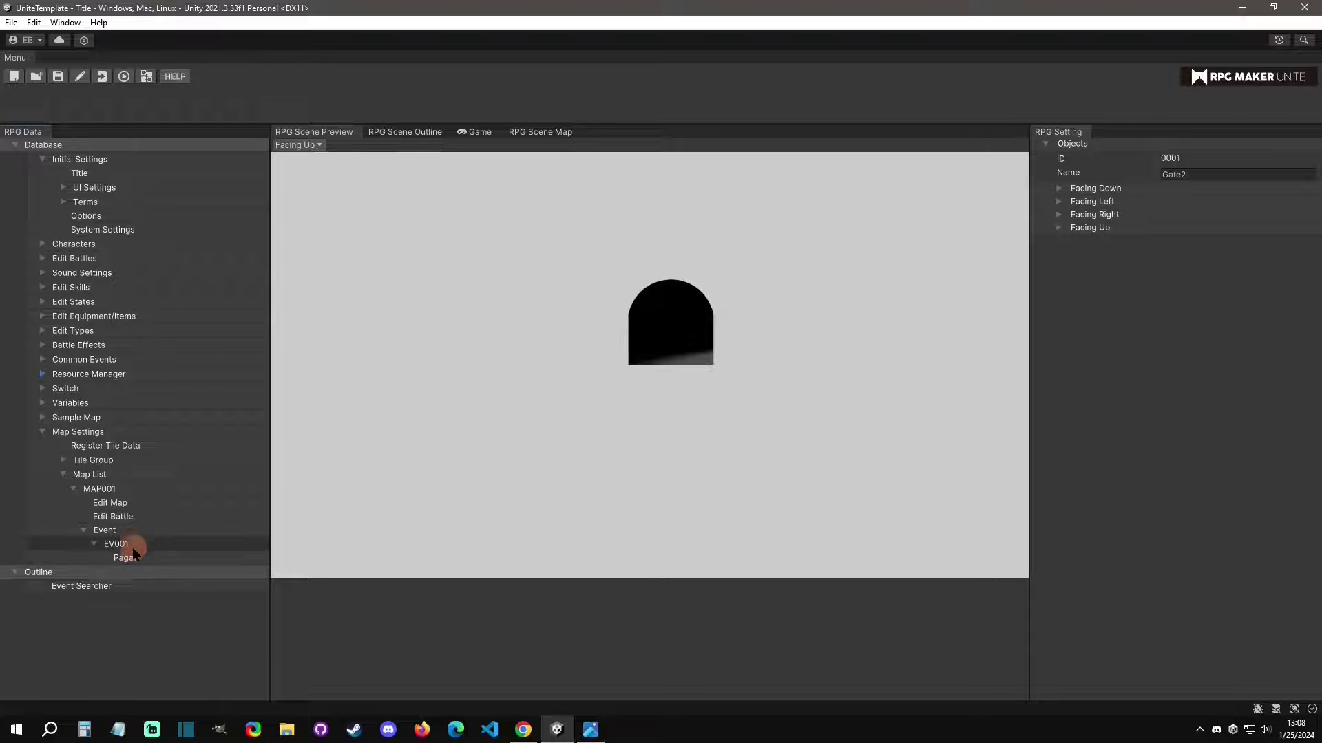
left_click(132, 553)
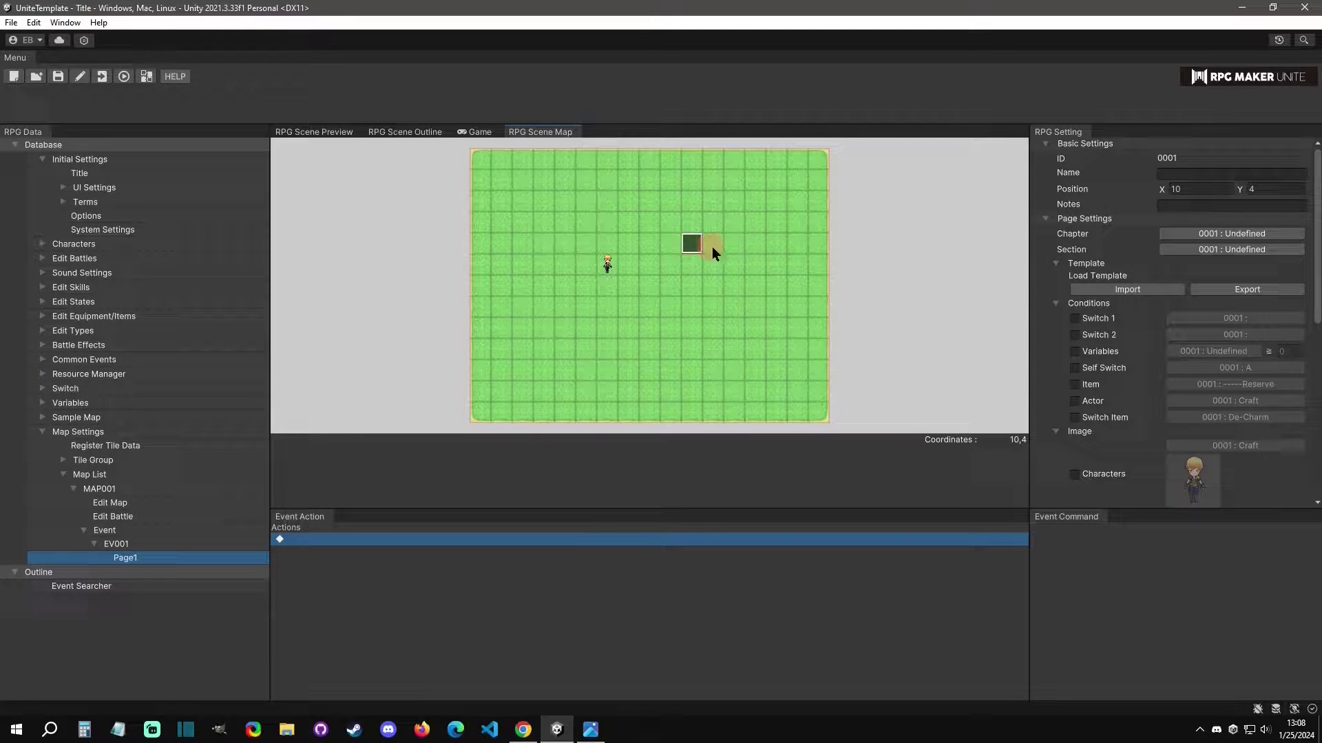
scroll(1167, 424, "down", 6)
scroll(1154, 443, "up", 3)
left_click(1187, 331)
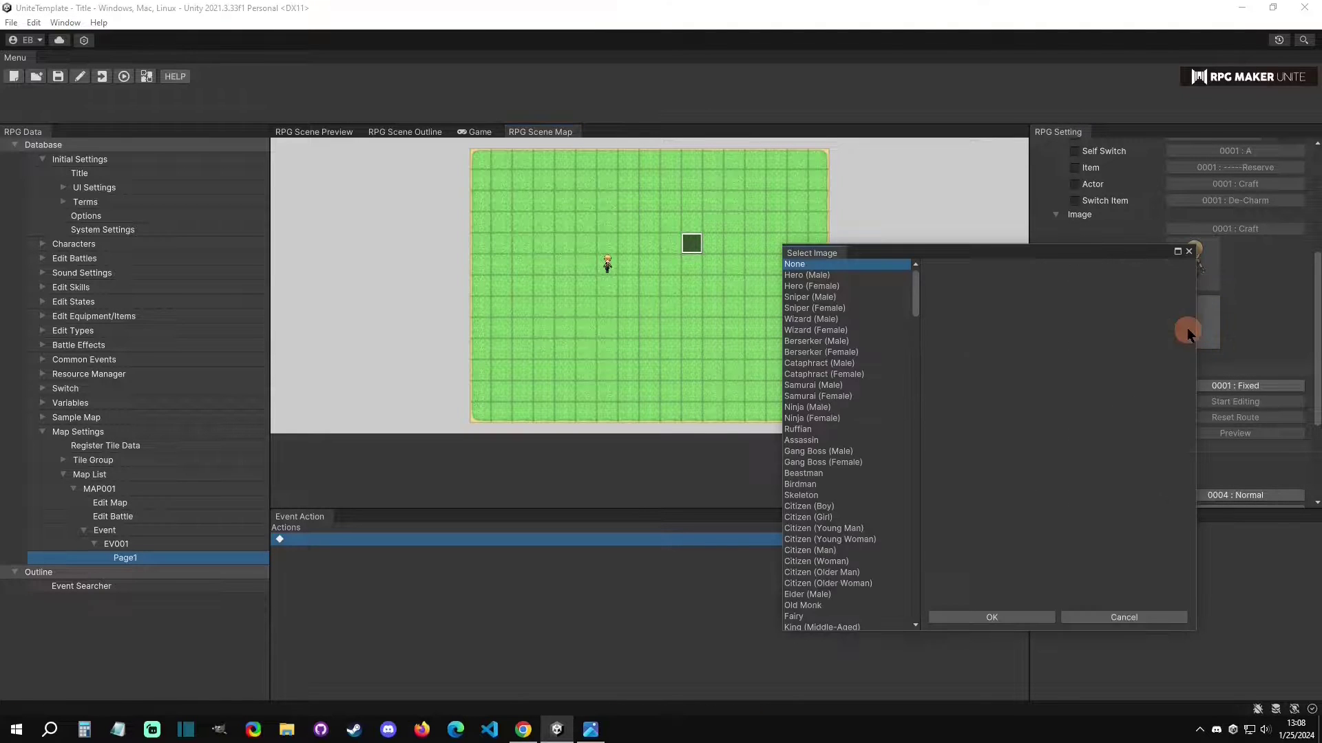
scroll(864, 413, "down", 9)
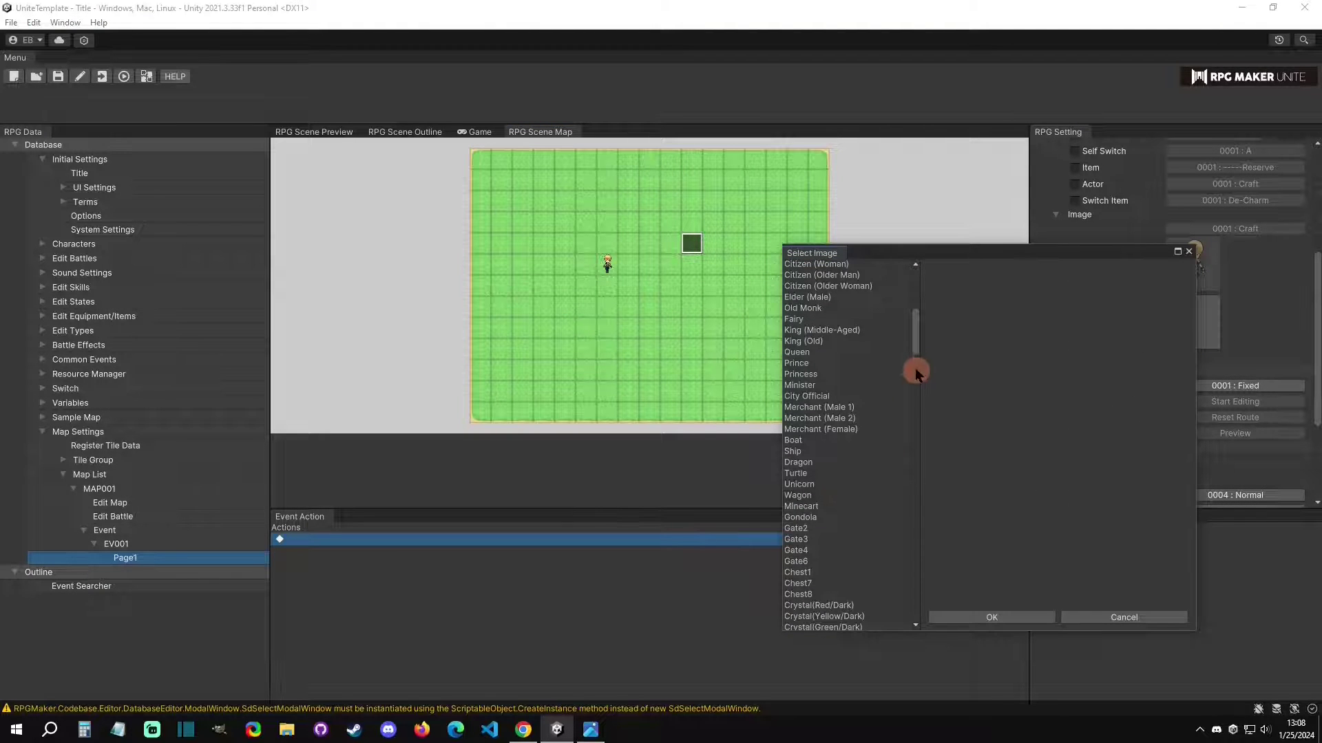
left_click(822, 527)
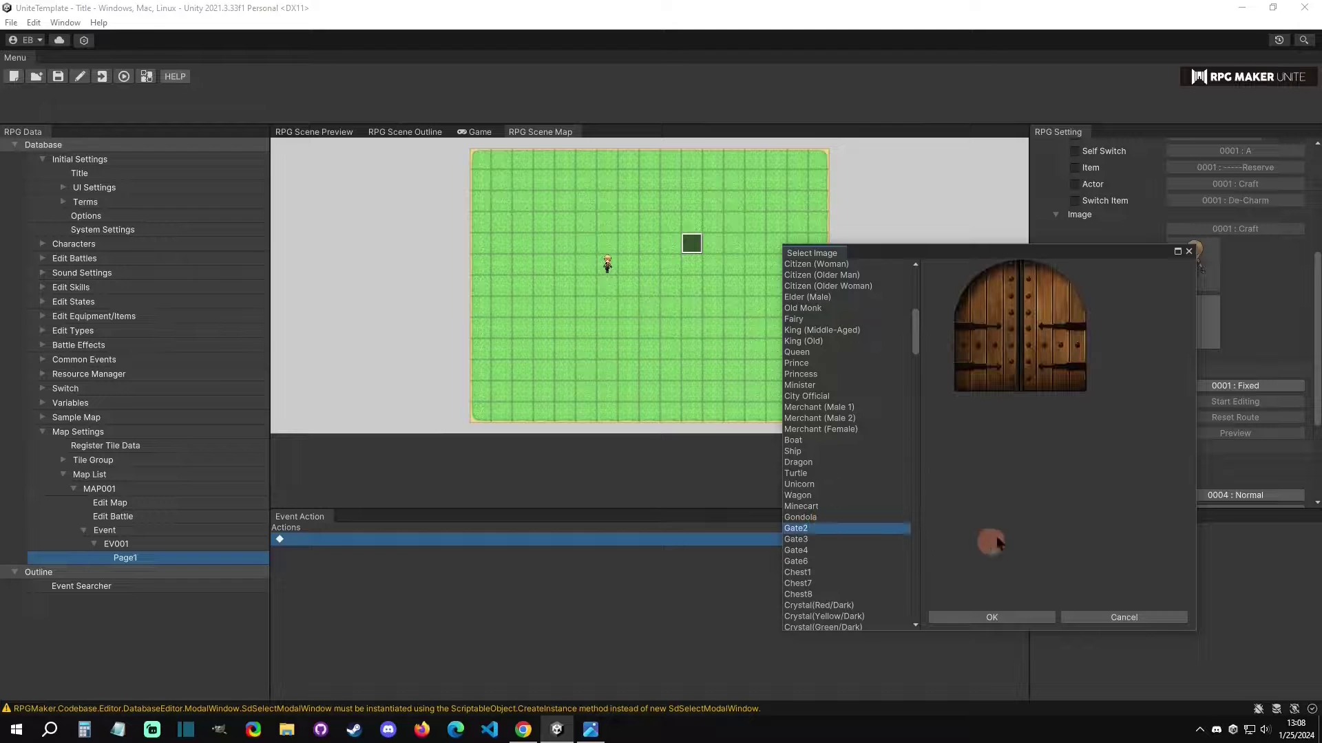
left_click(995, 614)
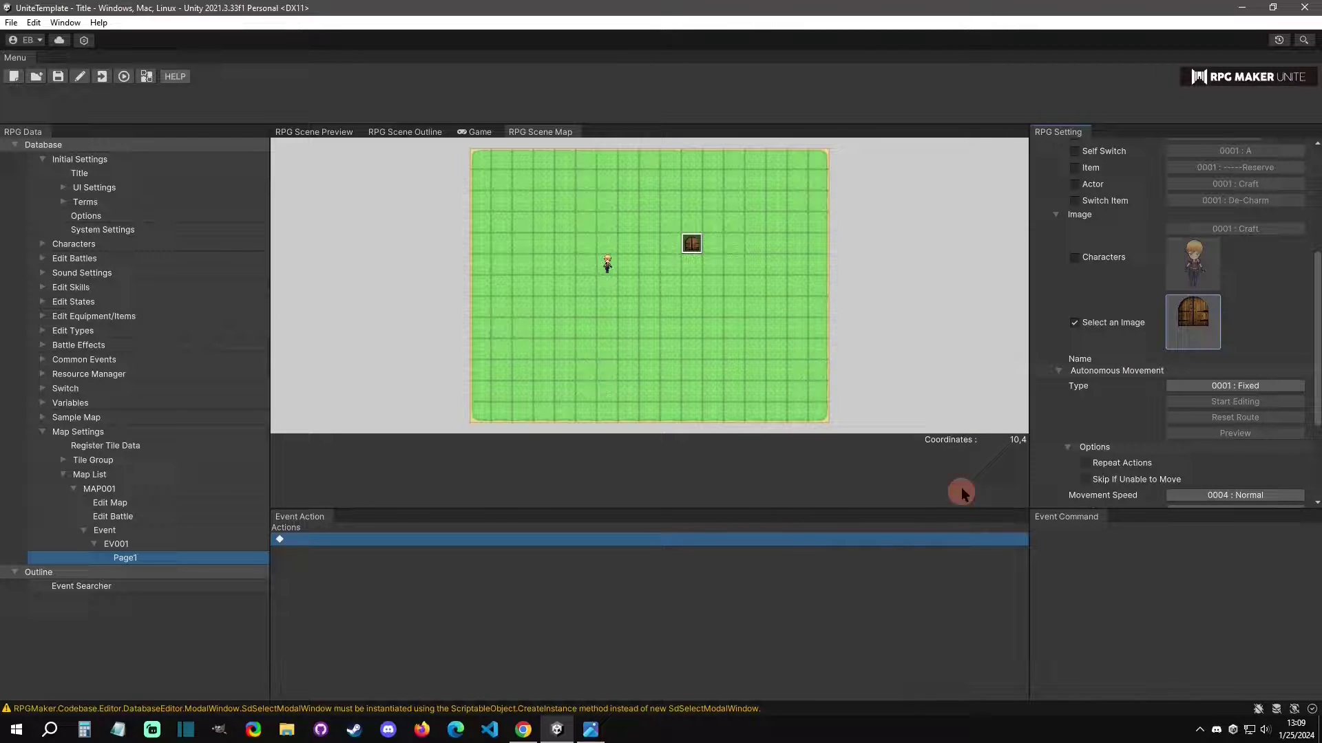
left_click(1127, 313)
key("XF86AudioMute")
- Add a Direction command making This Event turn left
right_click(386, 541)
left_click(440, 551)
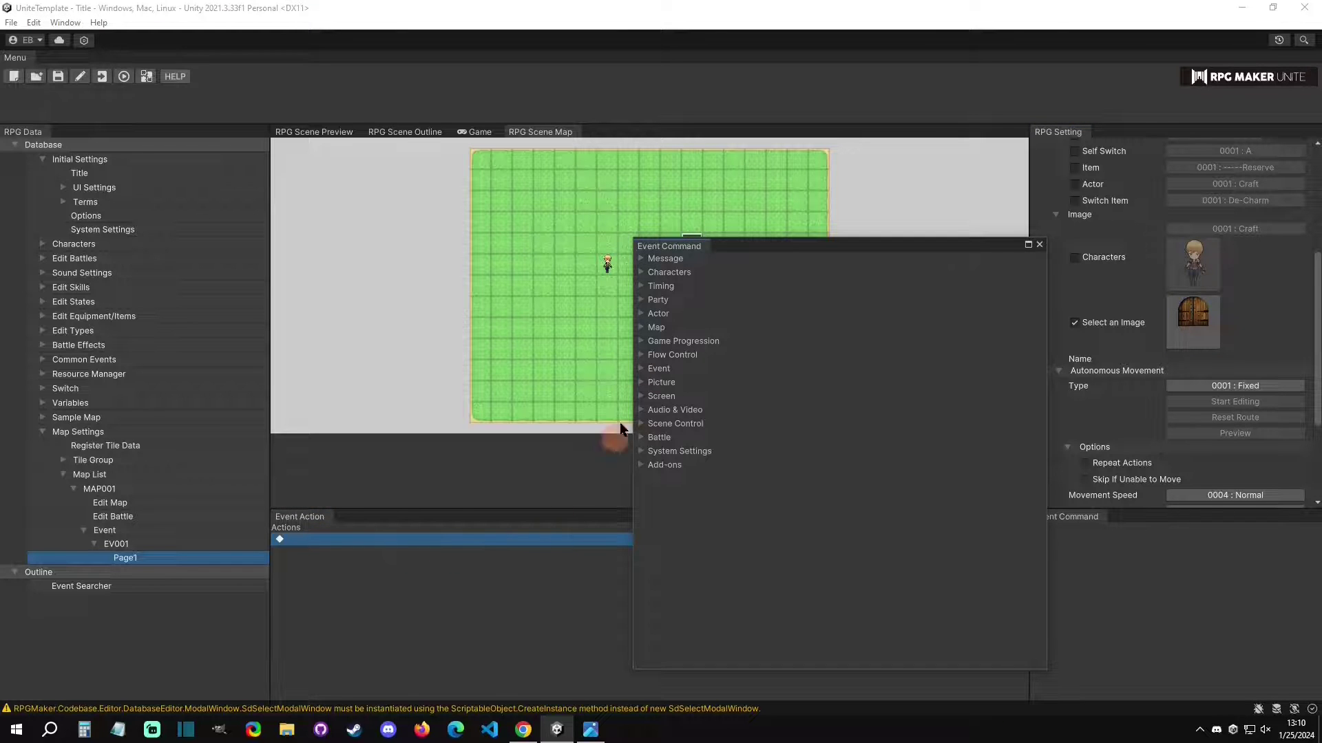
left_click(642, 273)
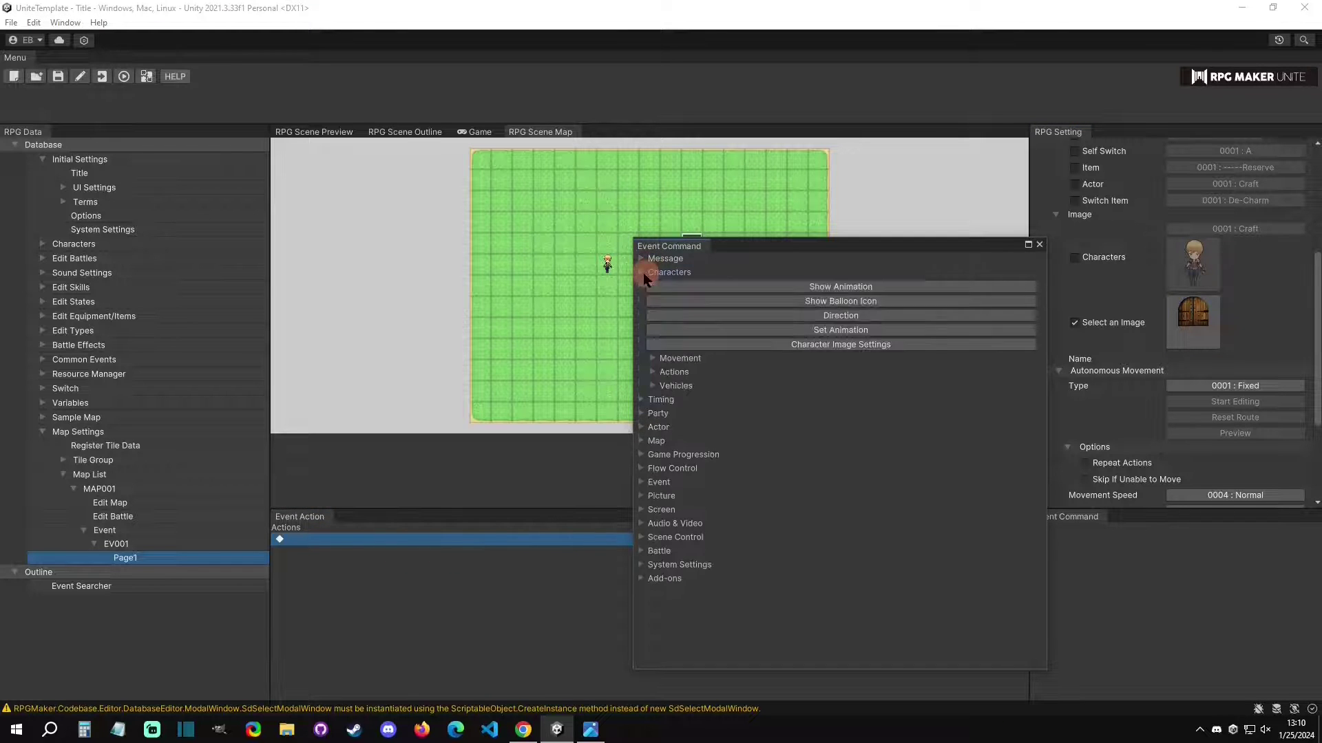
left_click(843, 316)
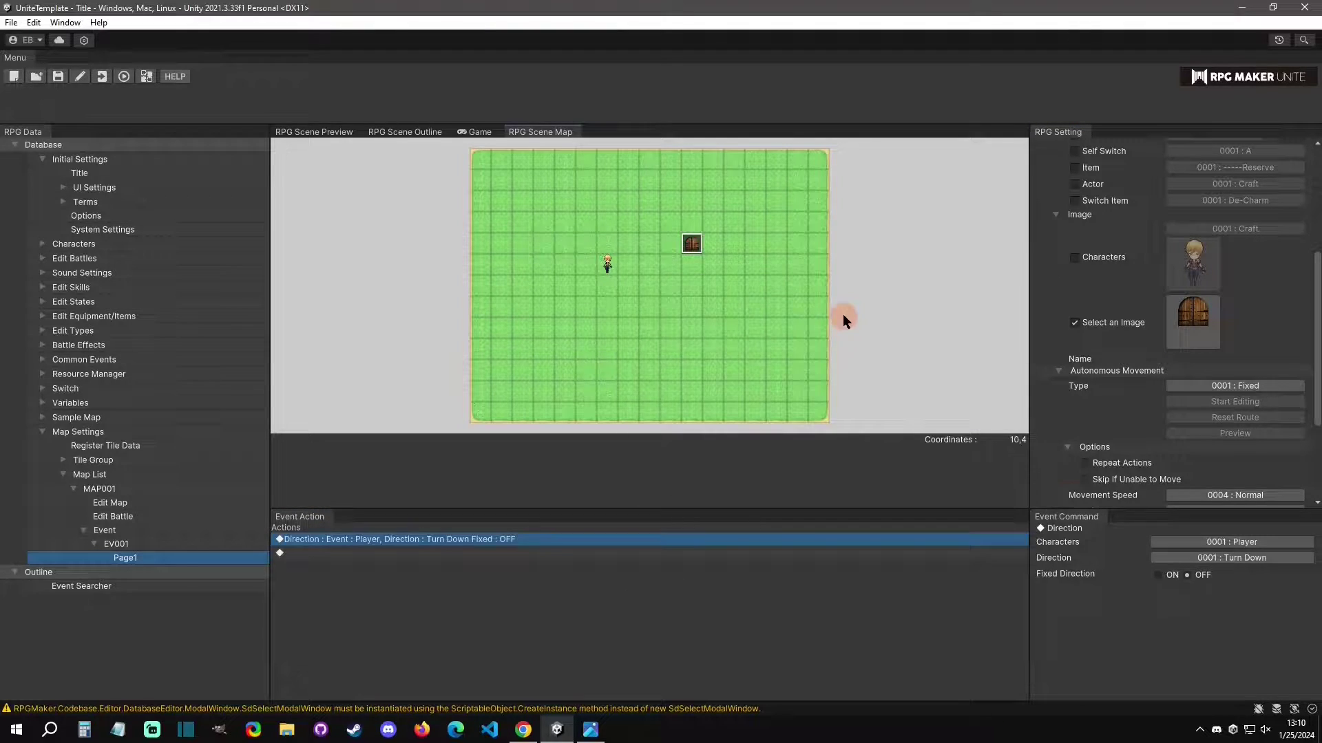
left_click(1253, 542)
left_click(1260, 578)
left_click(1274, 558)
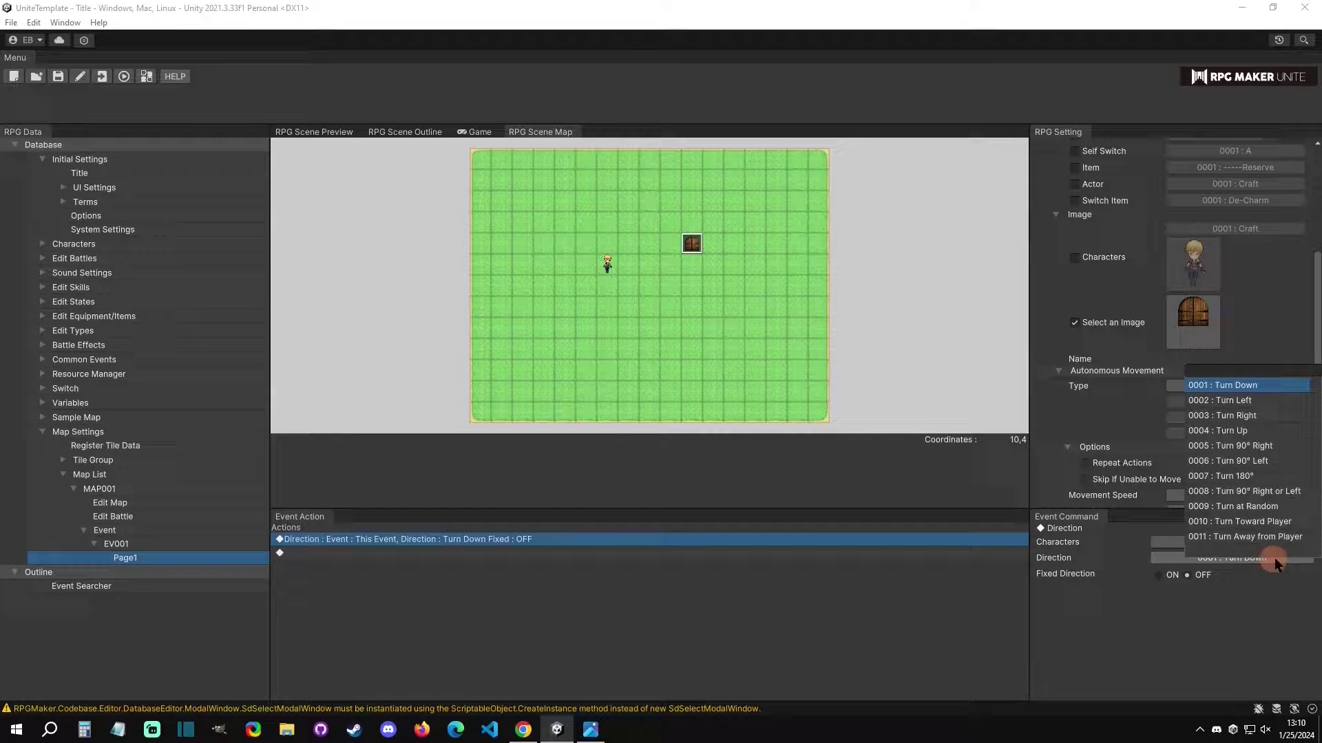
left_click(1244, 398)
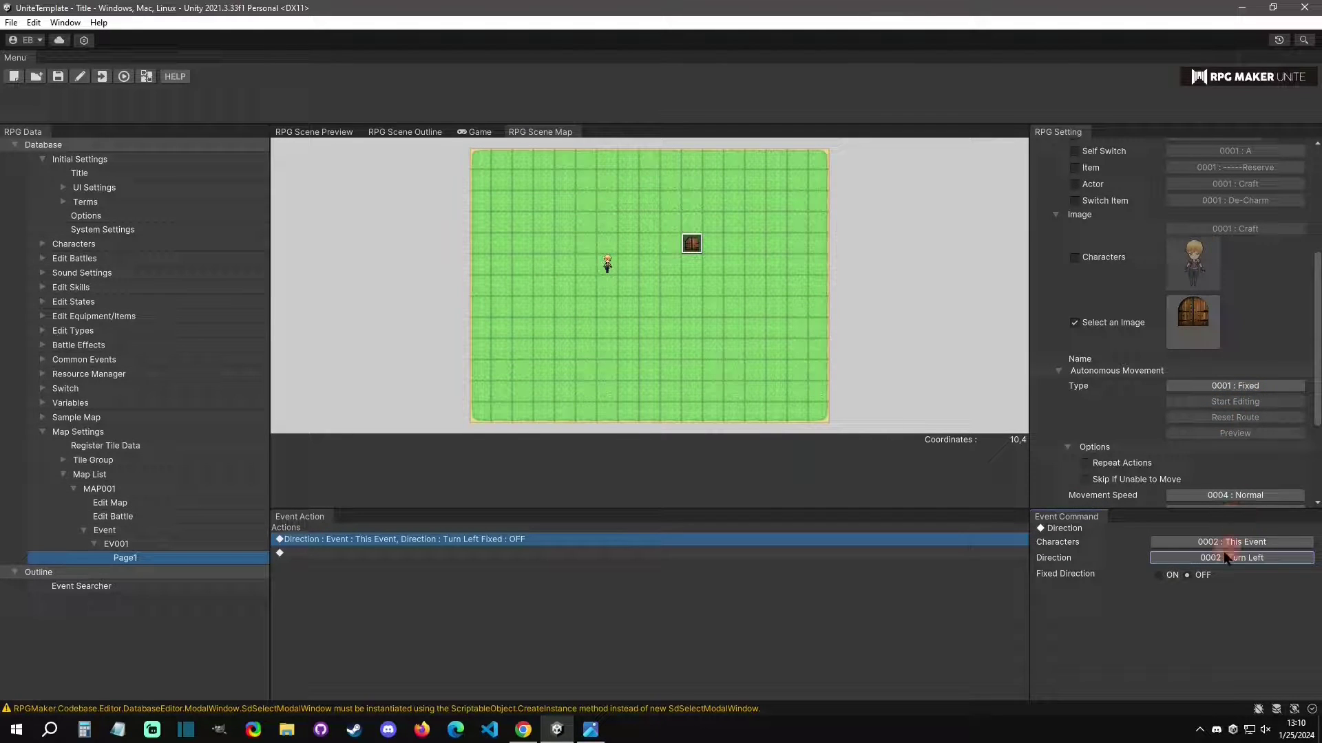
- Add a Timing > Wait command with a duration of 5 frames
right_click(356, 554)
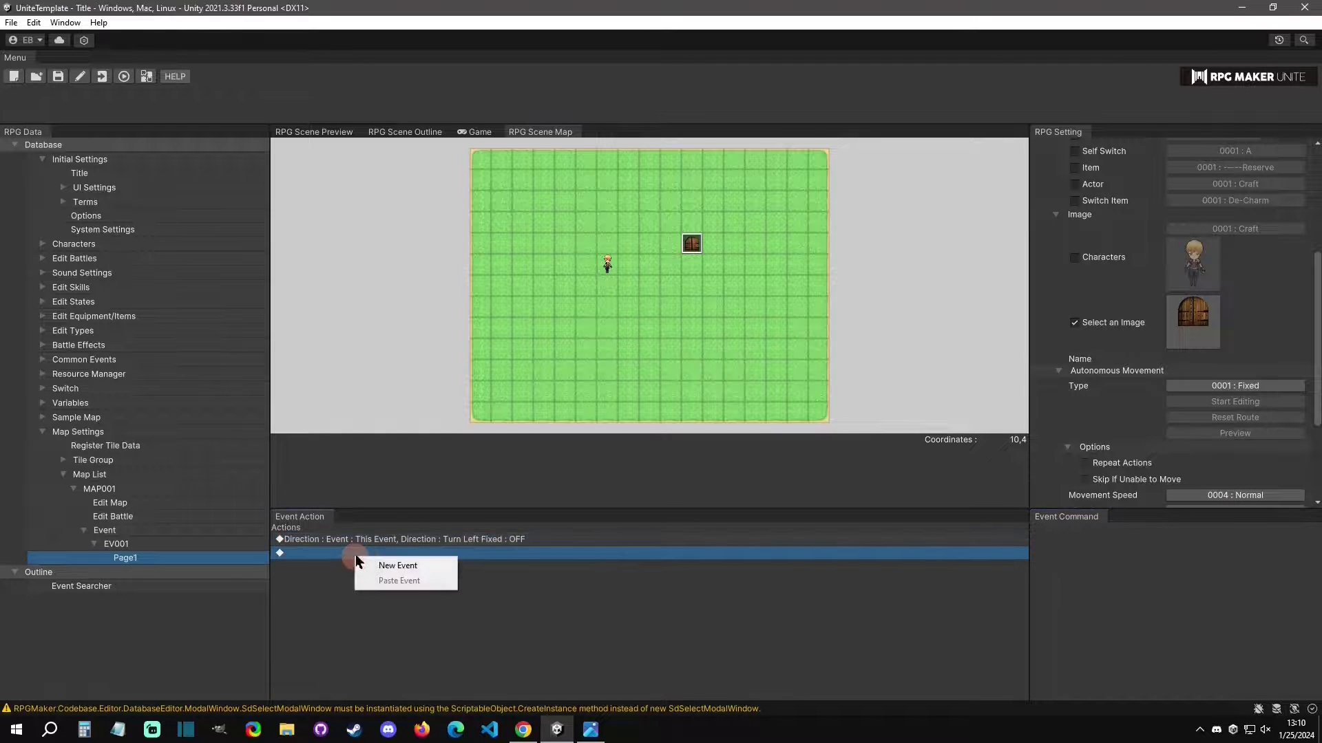
left_click(382, 567)
left_click(647, 287)
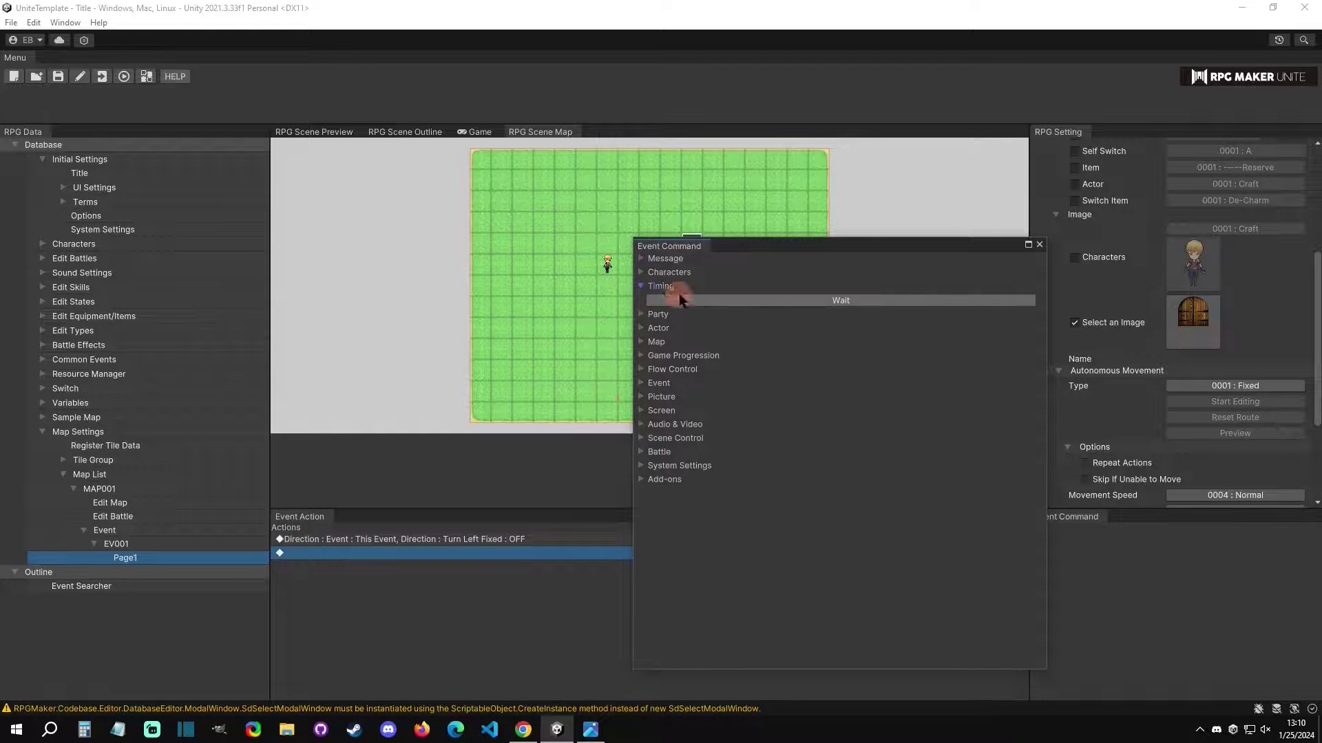
left_click(837, 301)
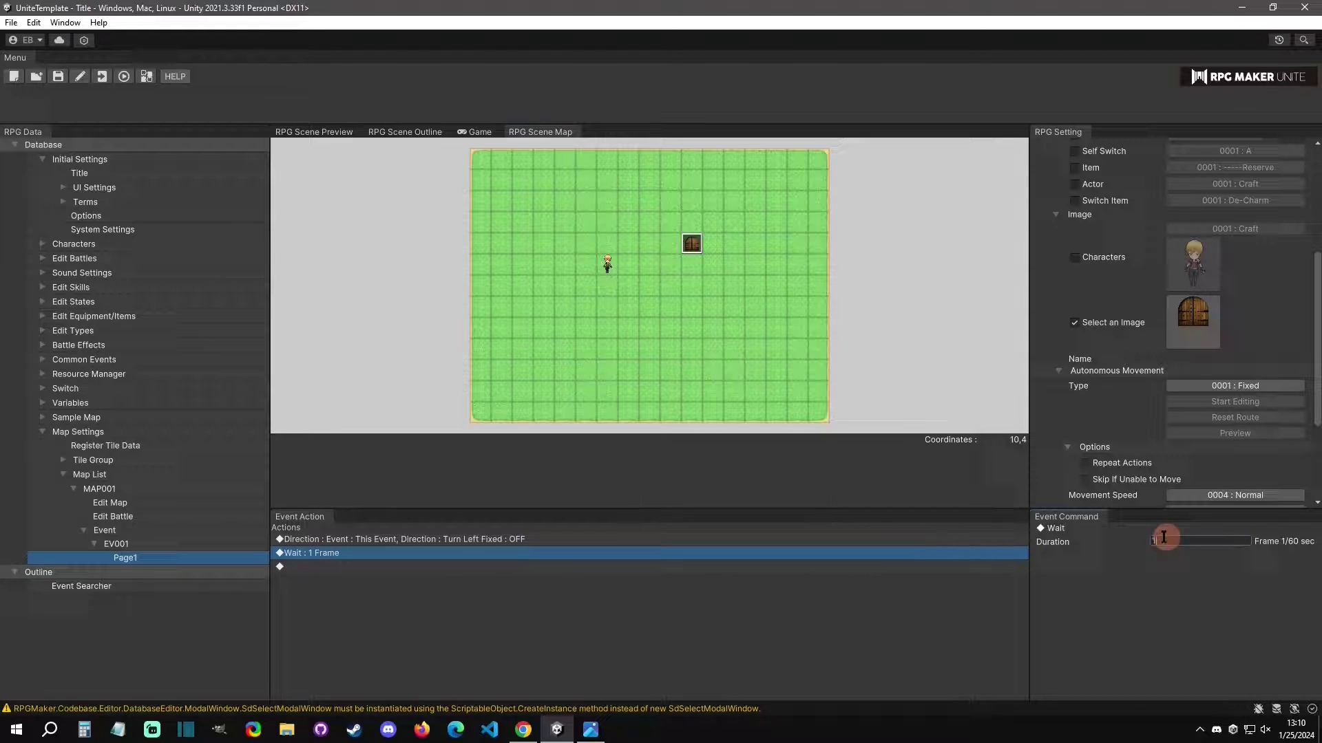
left_click(1188, 541)
type("7")
key("BackSpace")
type("5")
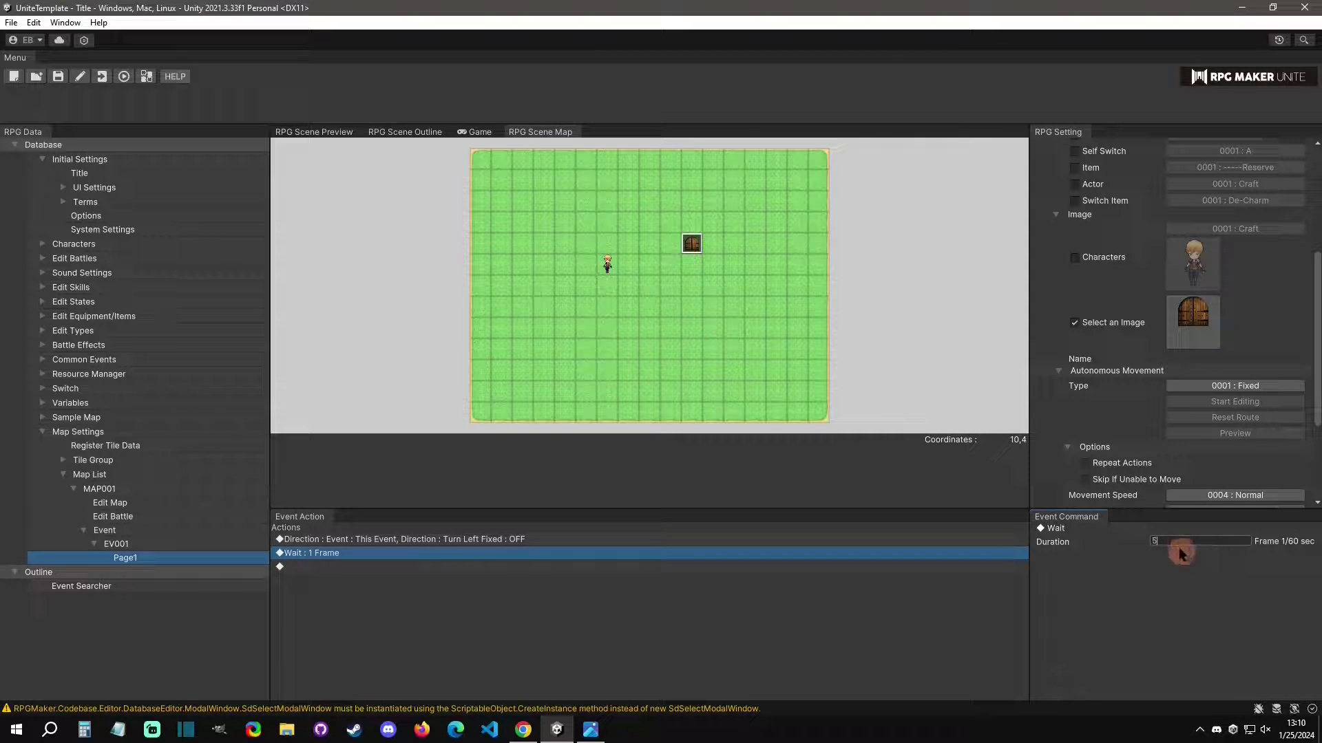
left_click(346, 574)
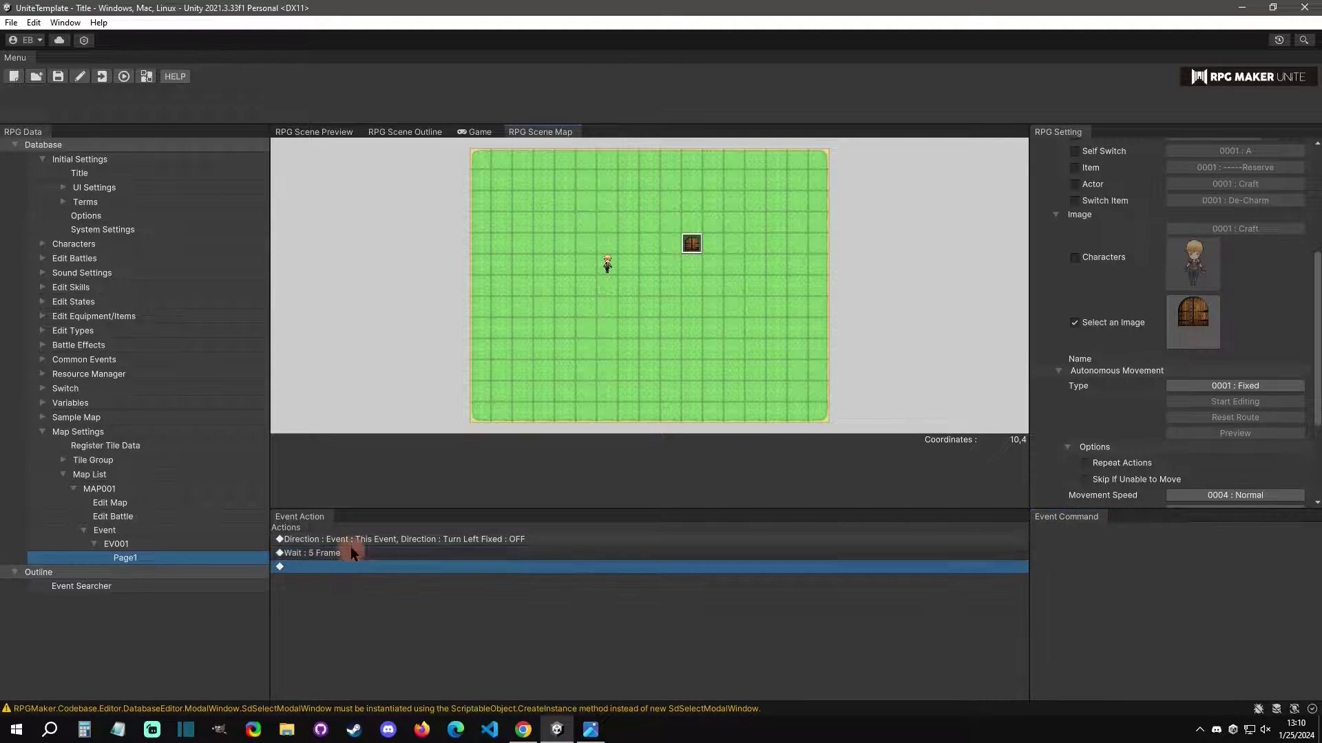
- Copy the Turn Left direction command for reuse
left_click(350, 539)
right_click(350, 539)
left_click(366, 563)
left_click(348, 567)
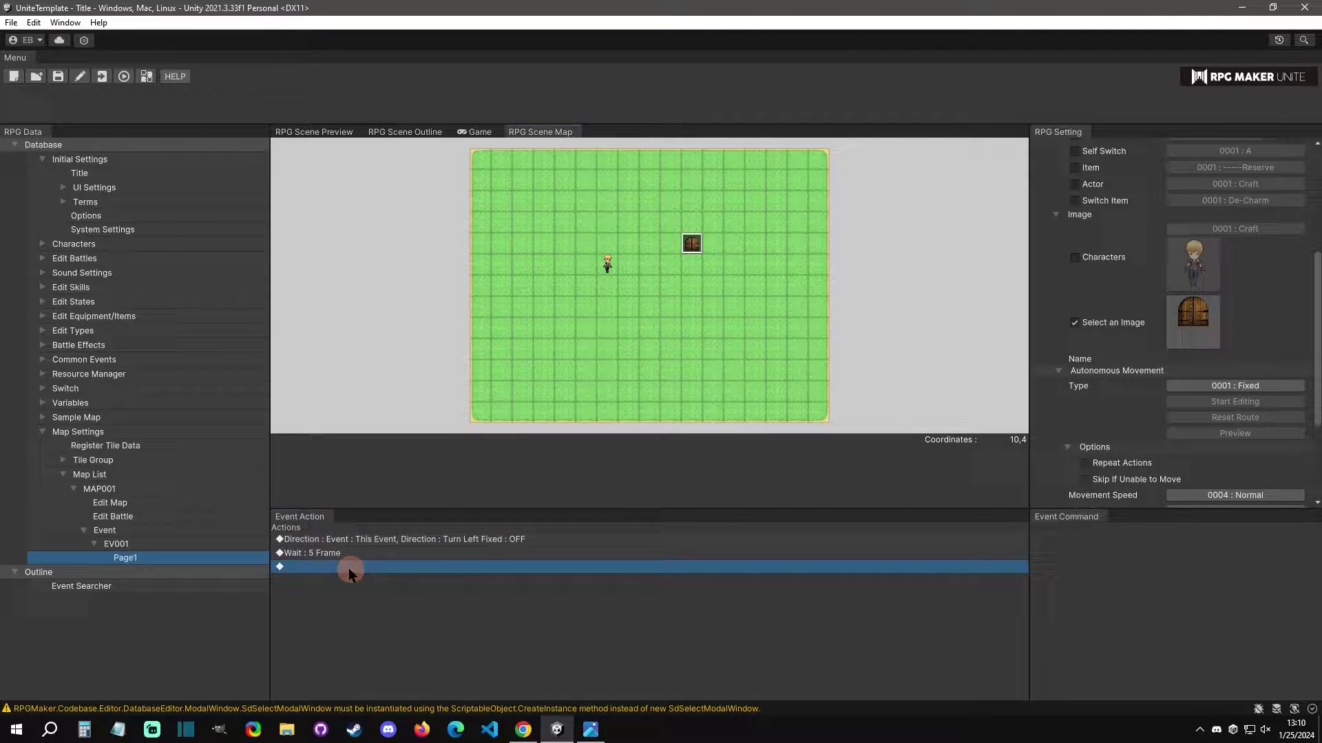
- Paste one copy of the direction command after the wait, deleting an extra duplicate
right_click(348, 567)
left_click(376, 593)
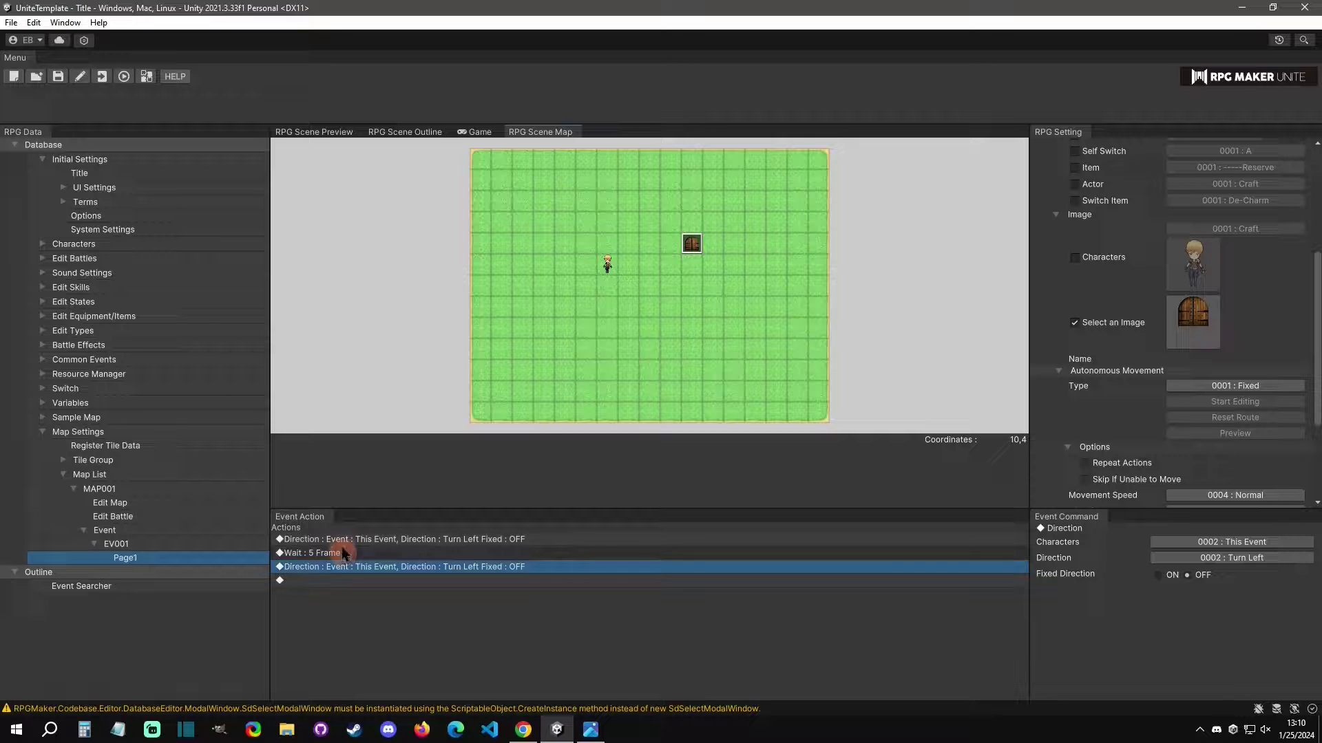
left_click(355, 580)
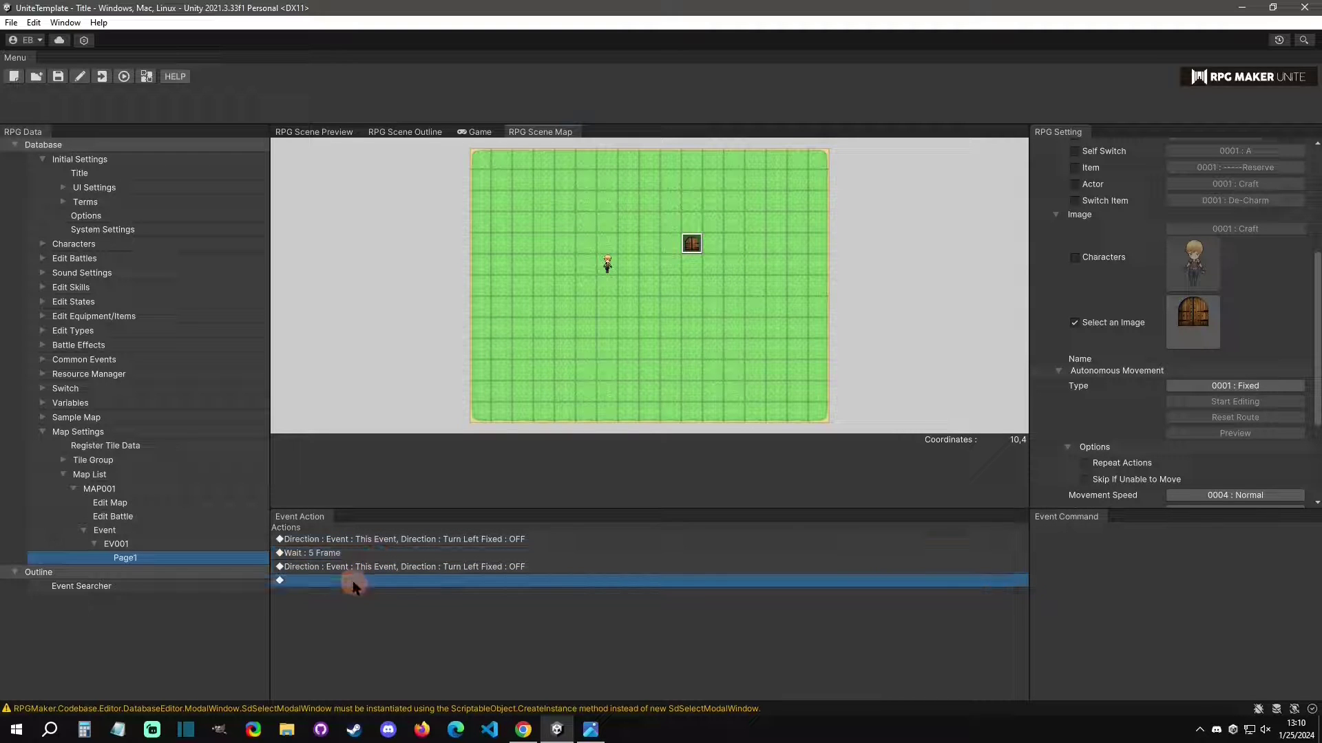
right_click(353, 582)
left_click(361, 601)
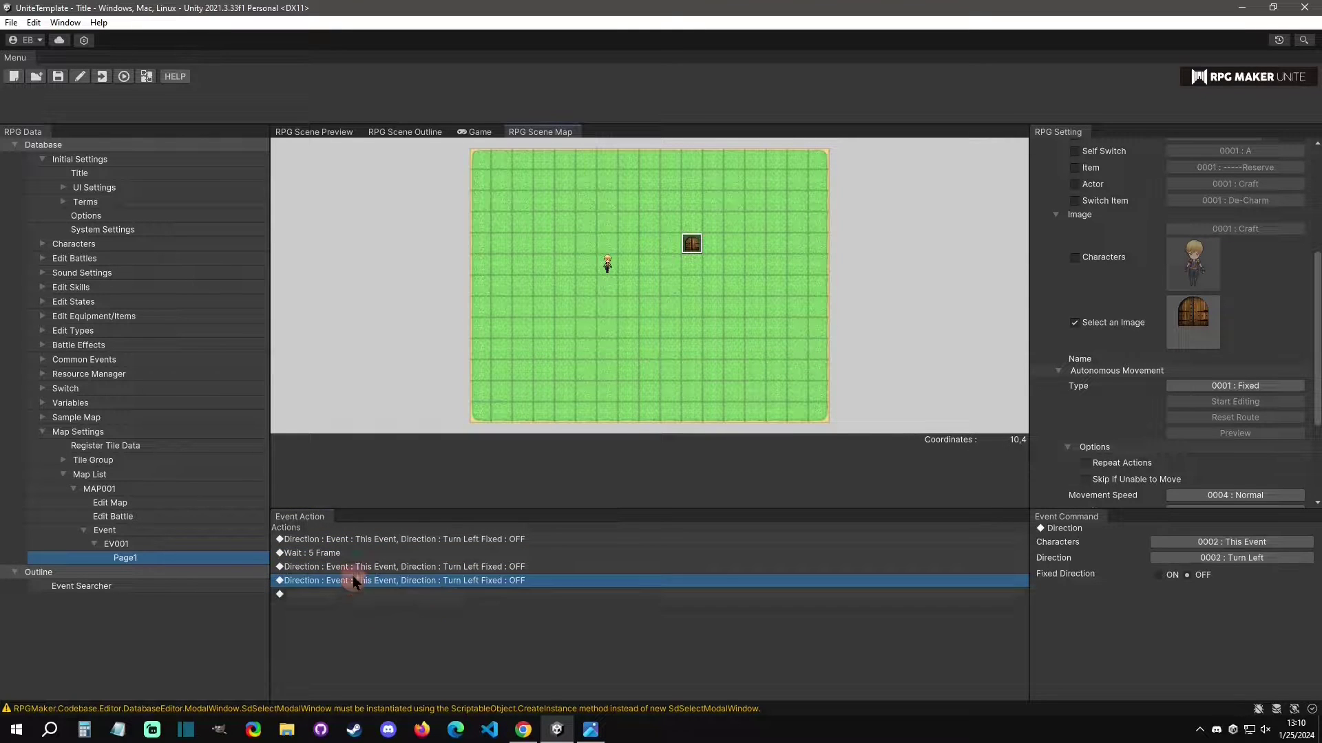
right_click(355, 580)
left_click(363, 630)
- Append a copy of the 5-frame wait and another direction command to the list
right_click(341, 555)
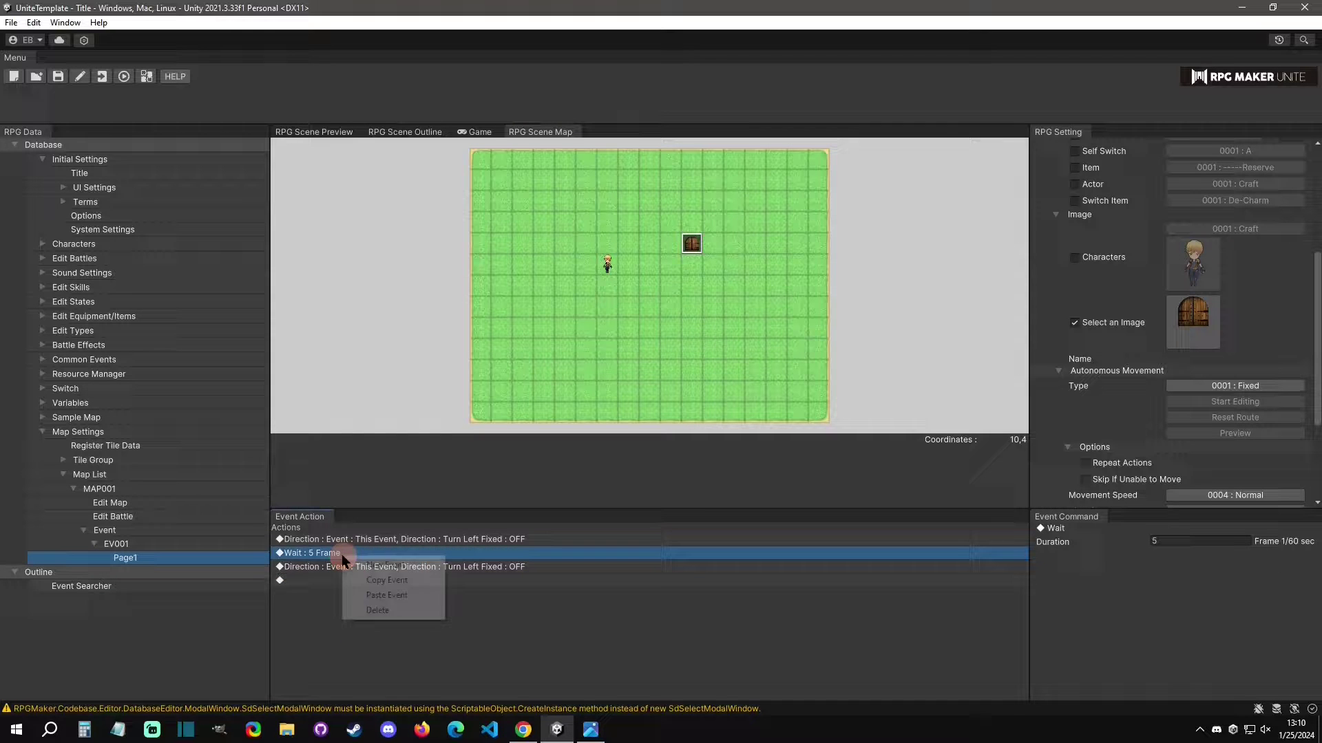
left_click(371, 576)
right_click(358, 580)
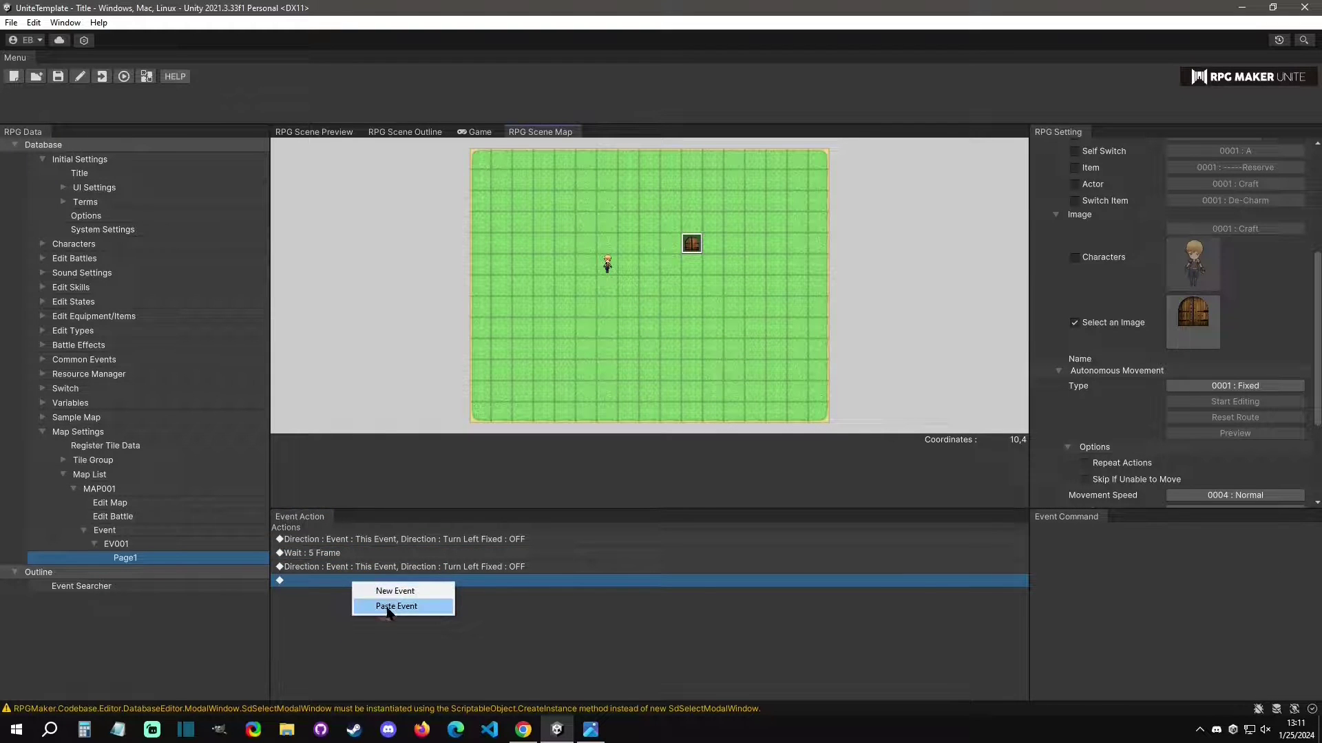
left_click(387, 607)
right_click(358, 567)
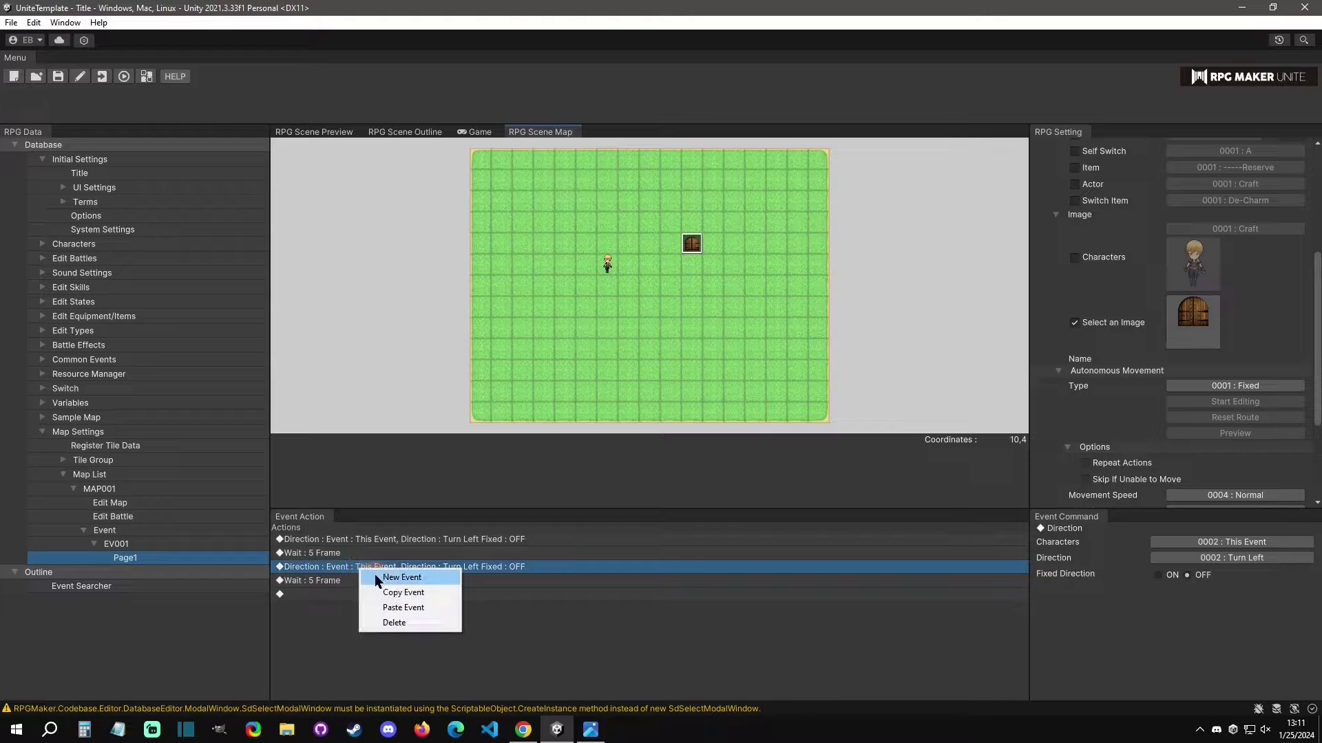
left_click(402, 593)
right_click(362, 594)
left_click(389, 620)
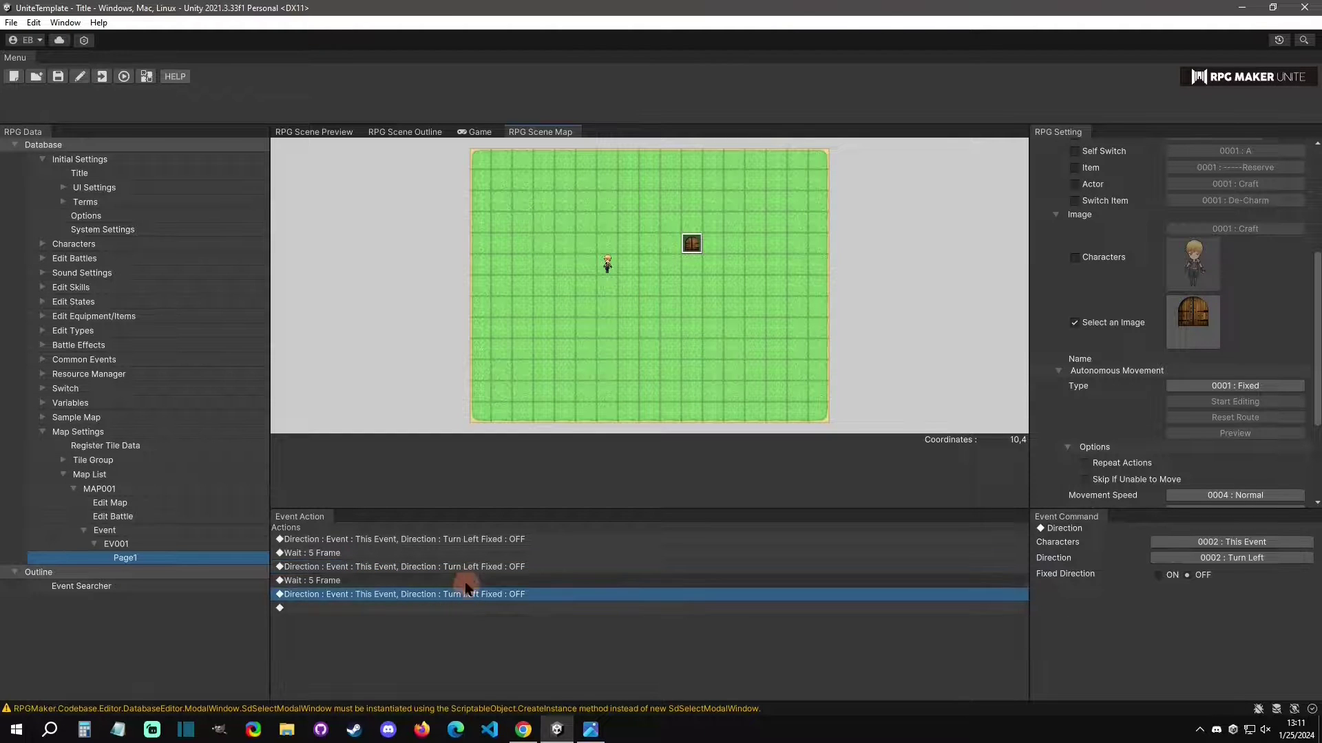
- Set the third action to Turn Right and the last action to Turn Up
left_click(485, 568)
left_click(1261, 558)
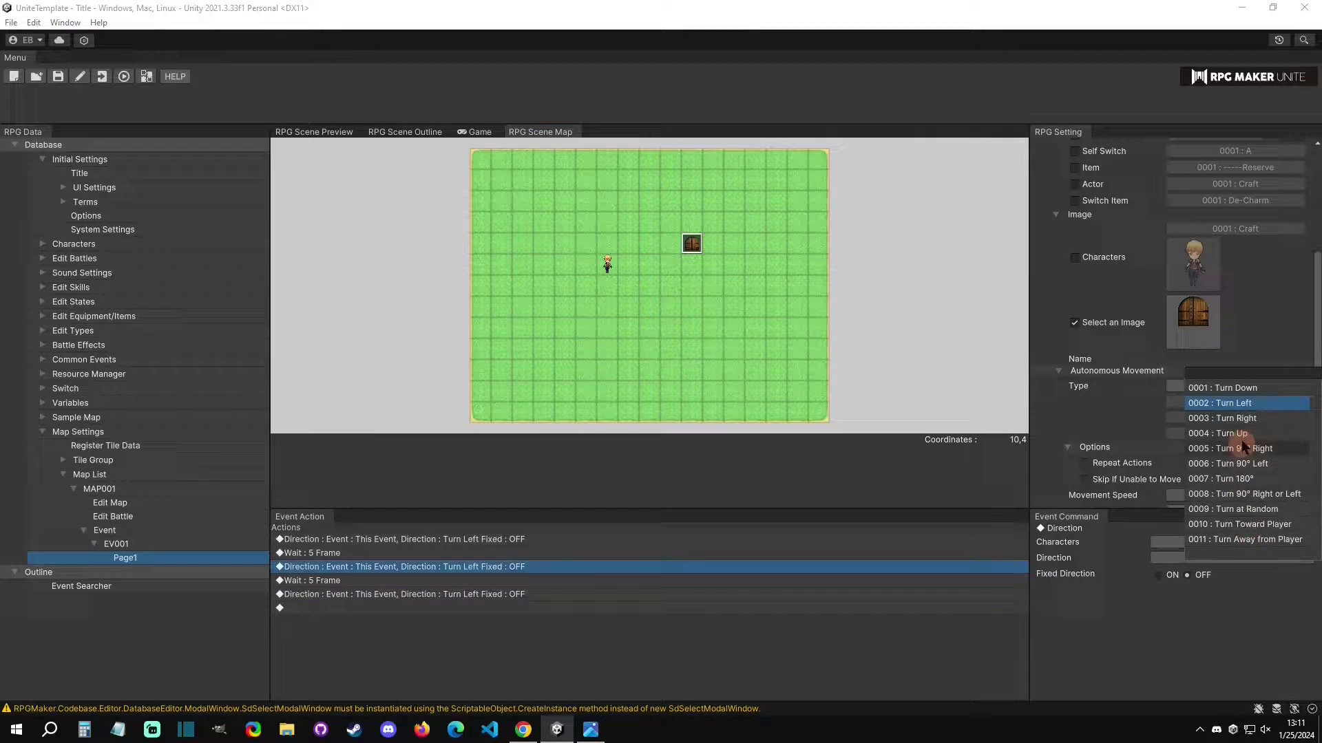
left_click(1251, 417)
left_click(465, 594)
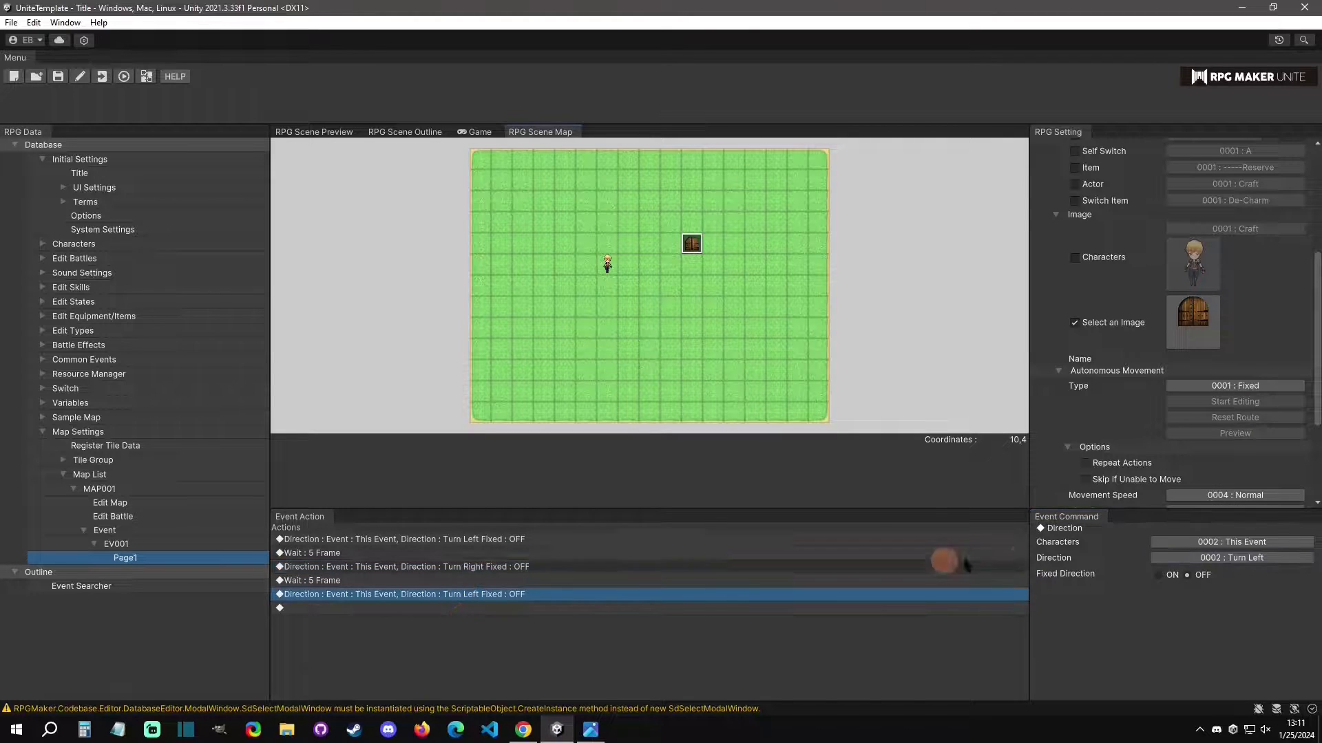
left_click(1206, 557)
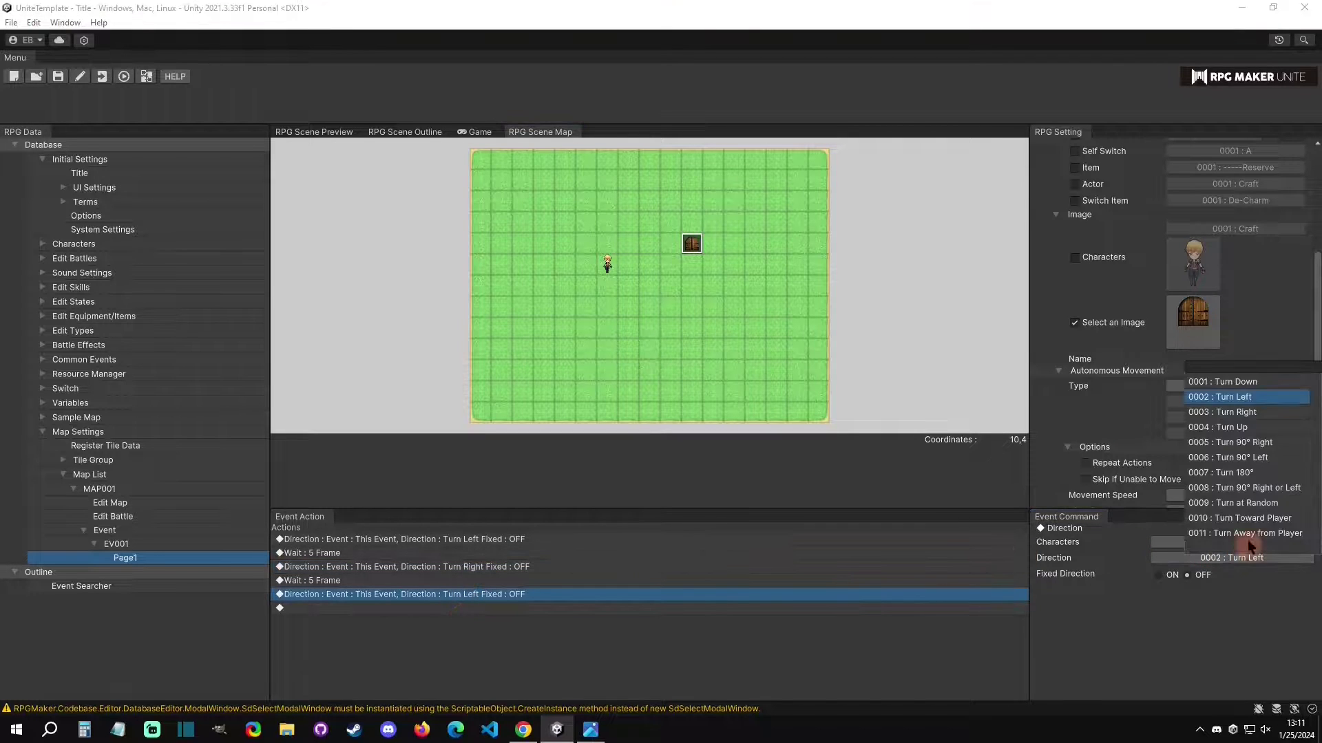
left_click(1249, 427)
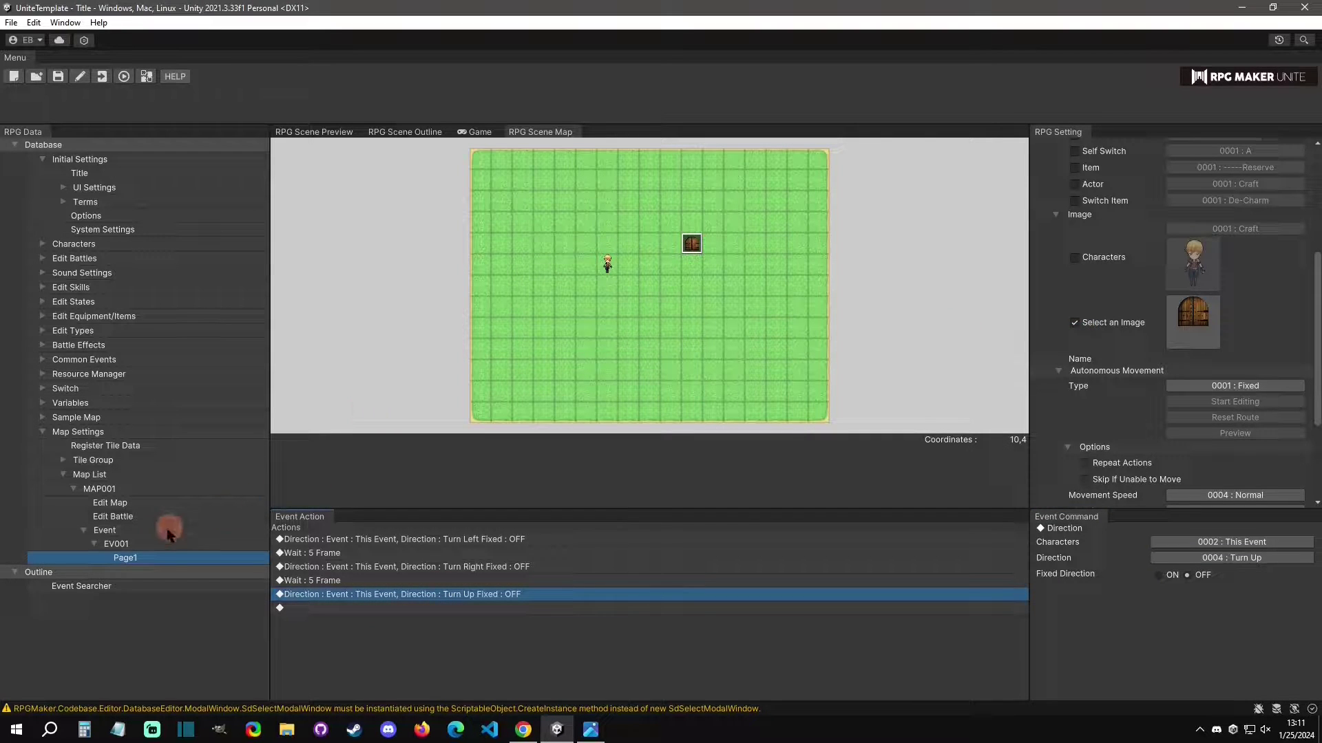
- Add Page2 to EV001 using the single Gate2 door image
right_click(128, 554)
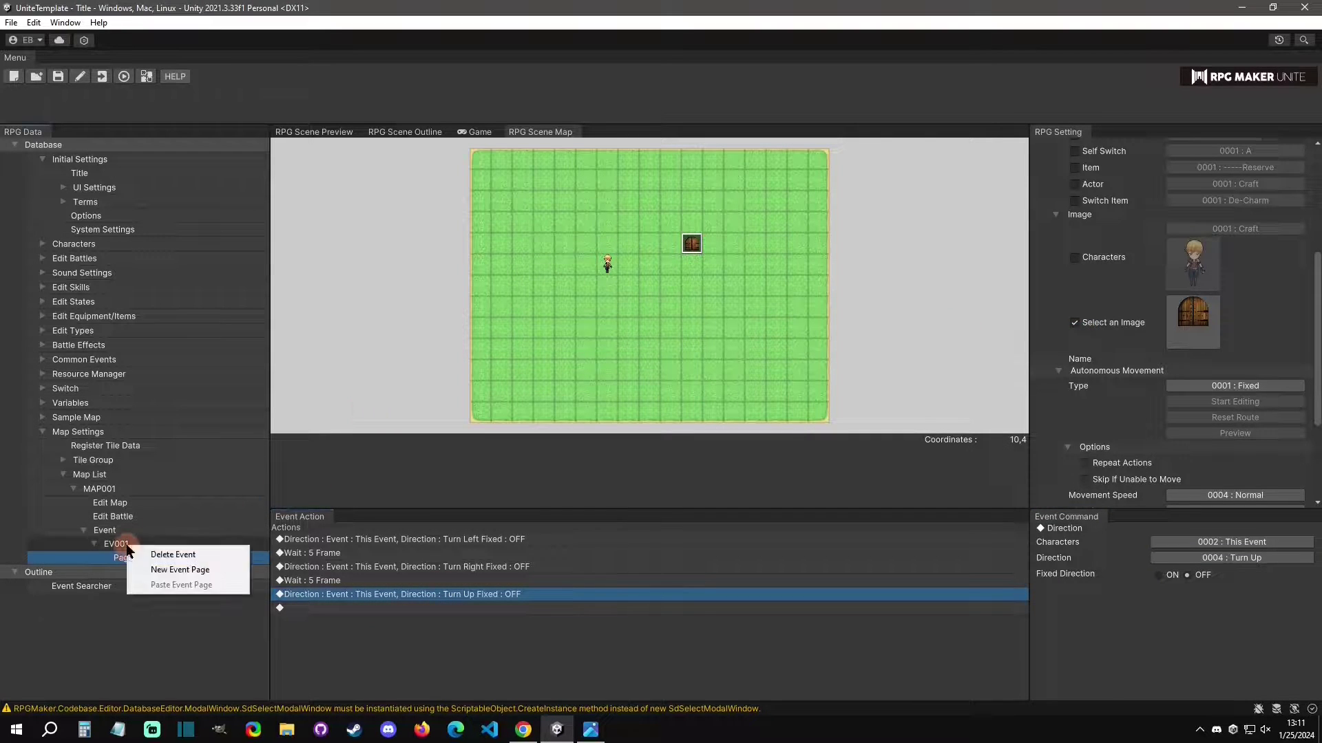
left_click(157, 571)
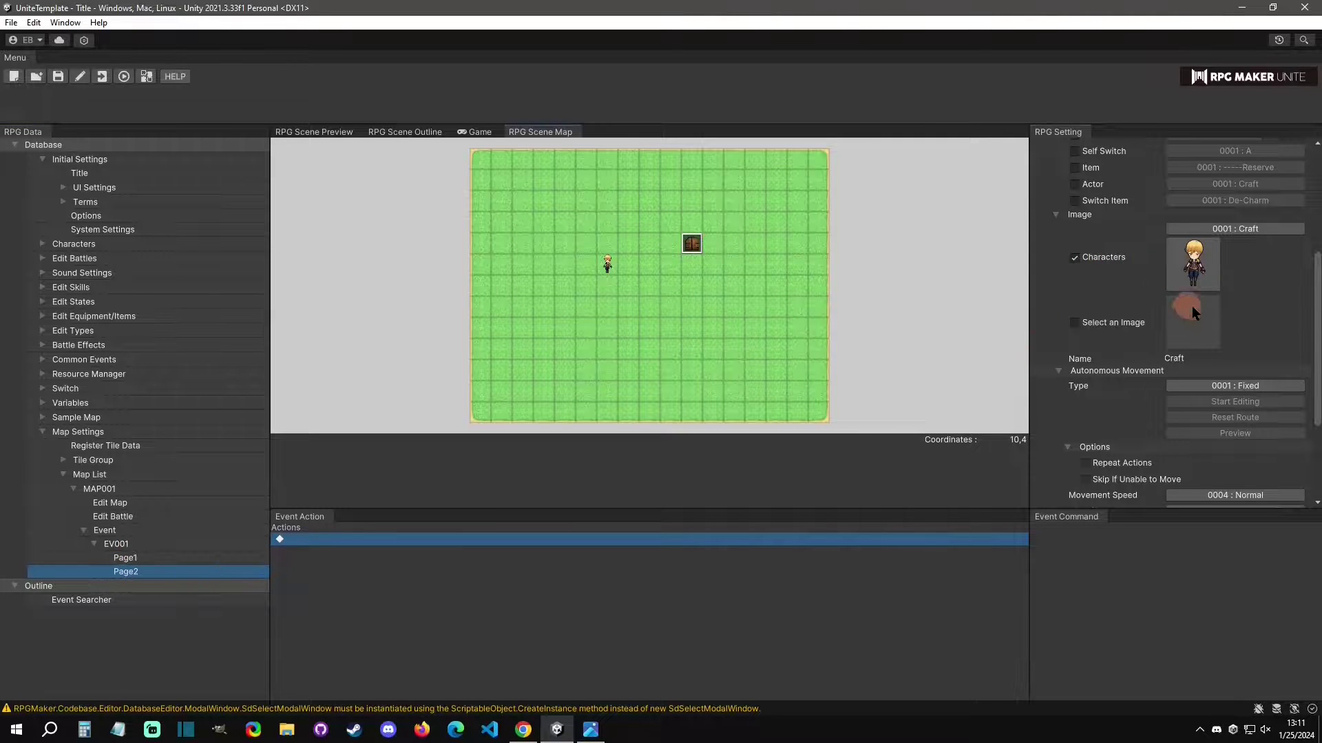
left_click(1082, 332)
left_click(1186, 322)
left_click(1185, 329)
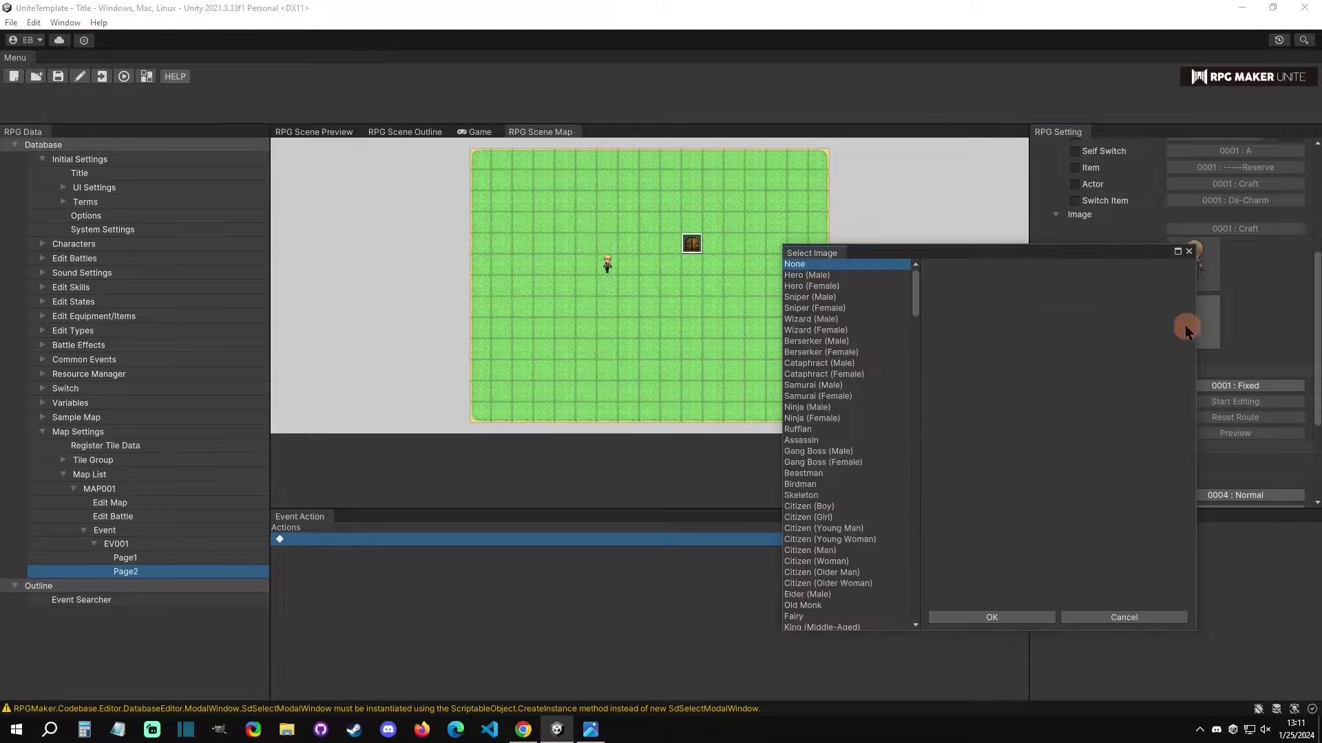
scroll(807, 432, "down", 8)
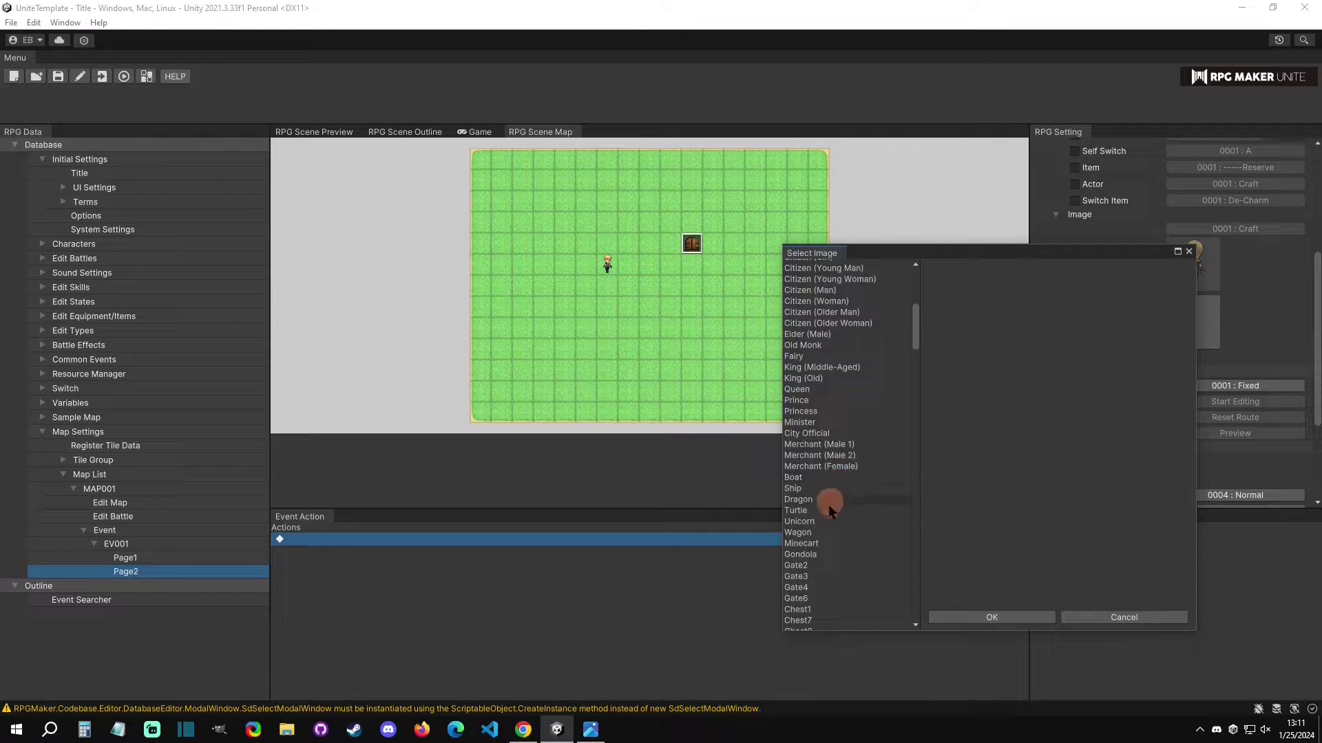
left_click(816, 587)
left_click(815, 576)
left_click(822, 565)
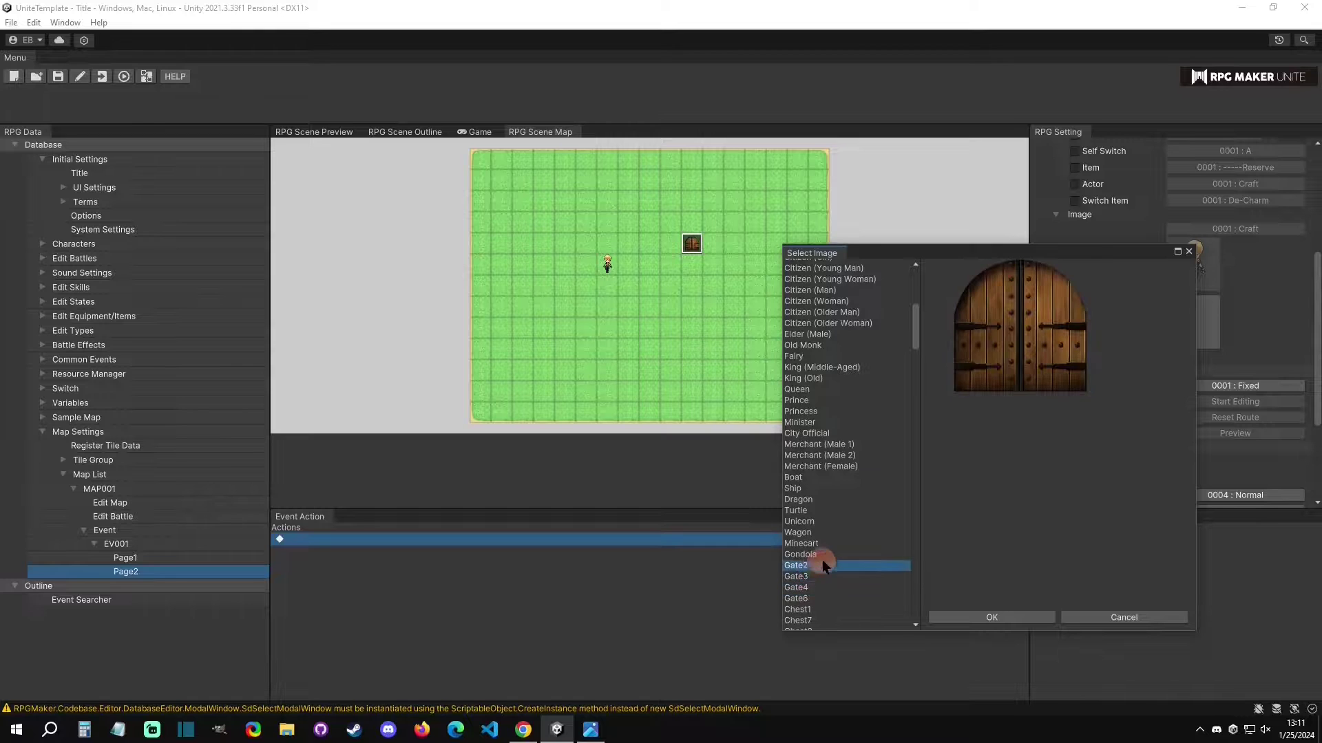
scroll(821, 560, "down", 2)
left_click(983, 615)
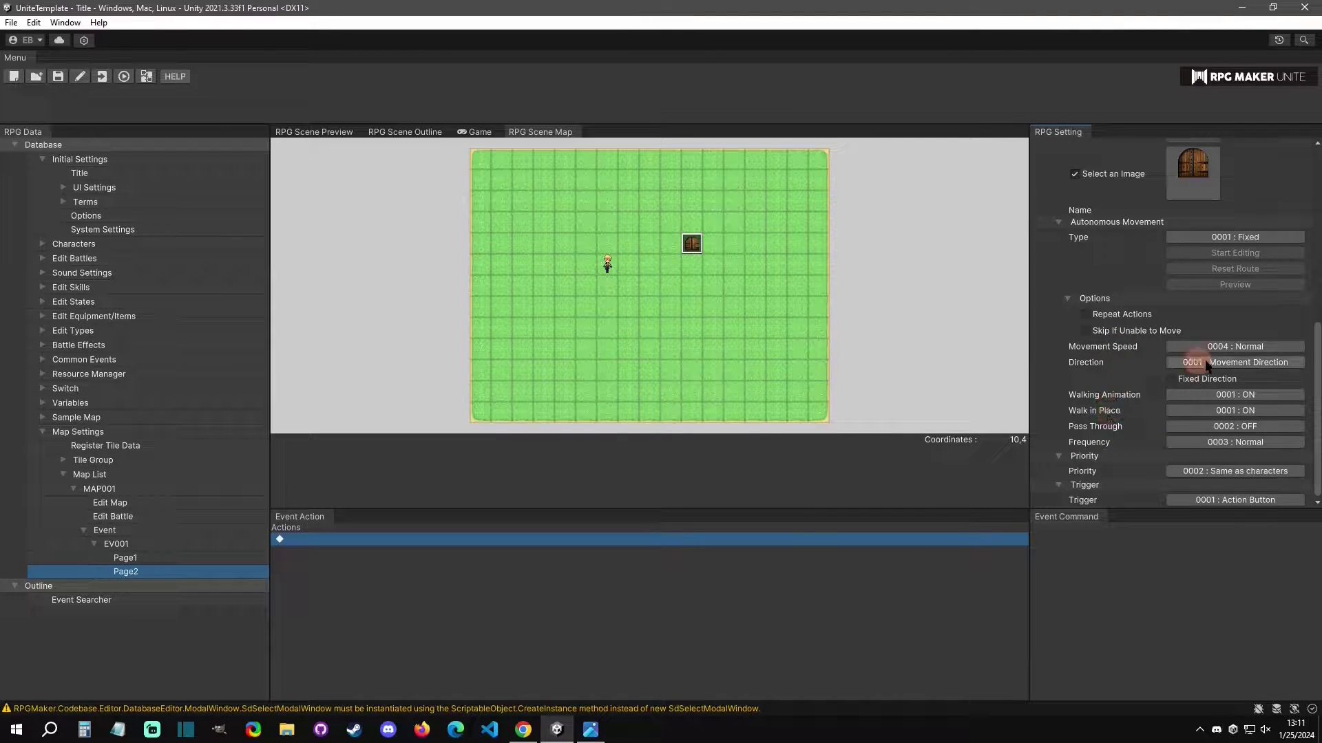
- Set Page2 to face Up with Fixed Direction and require Self Switch A
left_click(1232, 360)
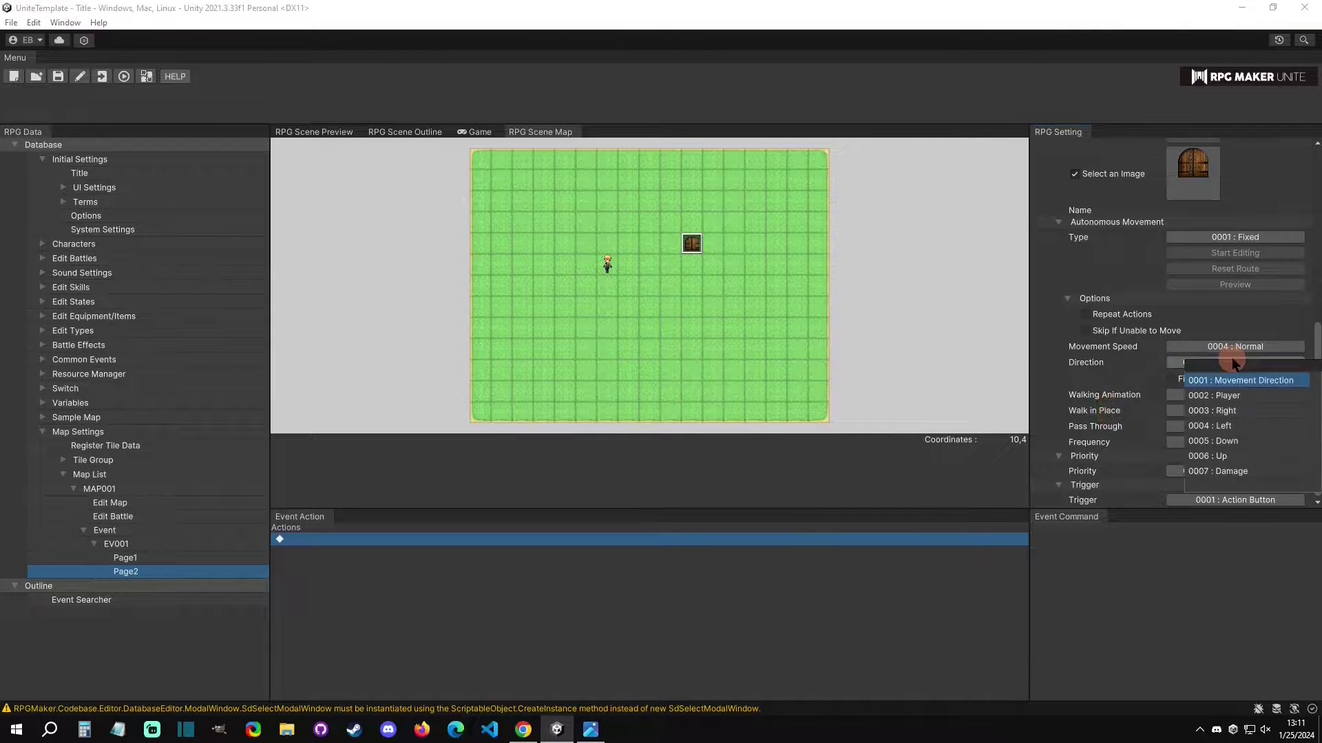
left_click(1228, 456)
left_click(1169, 380)
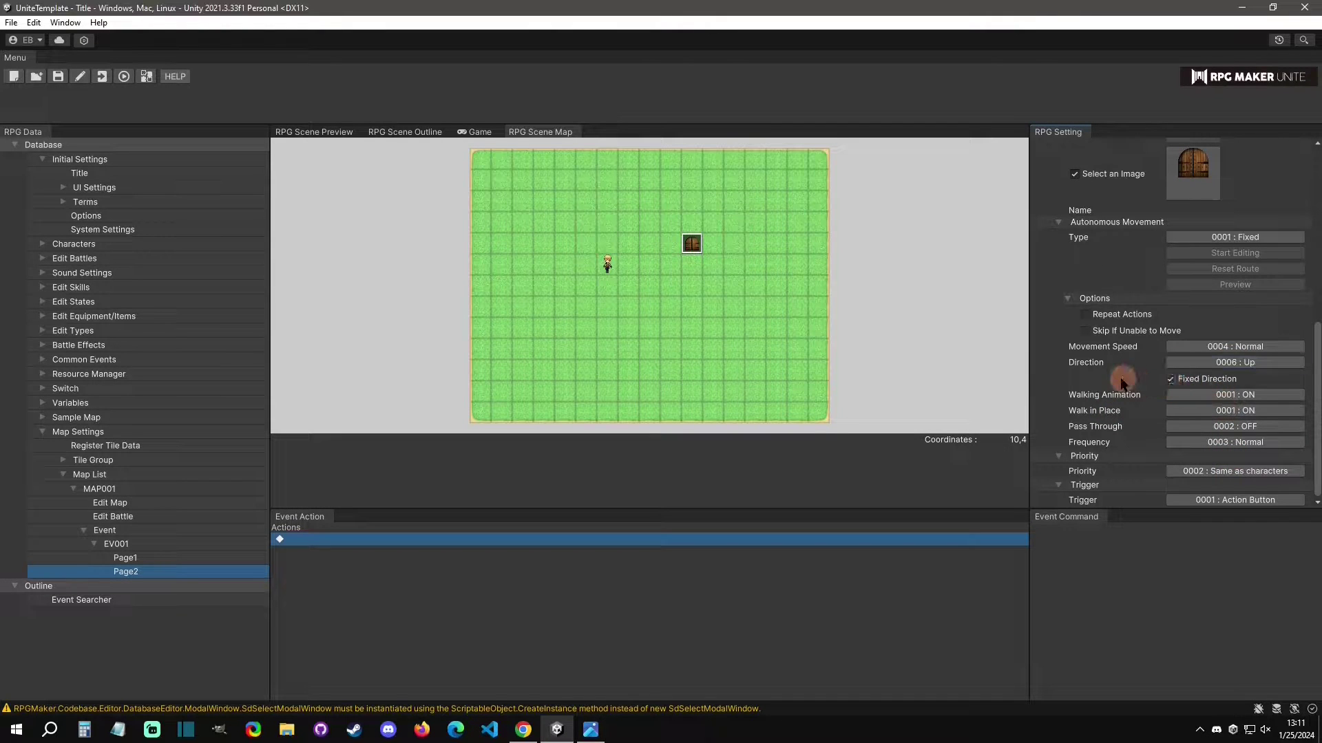
scroll(1148, 393, "up", 5)
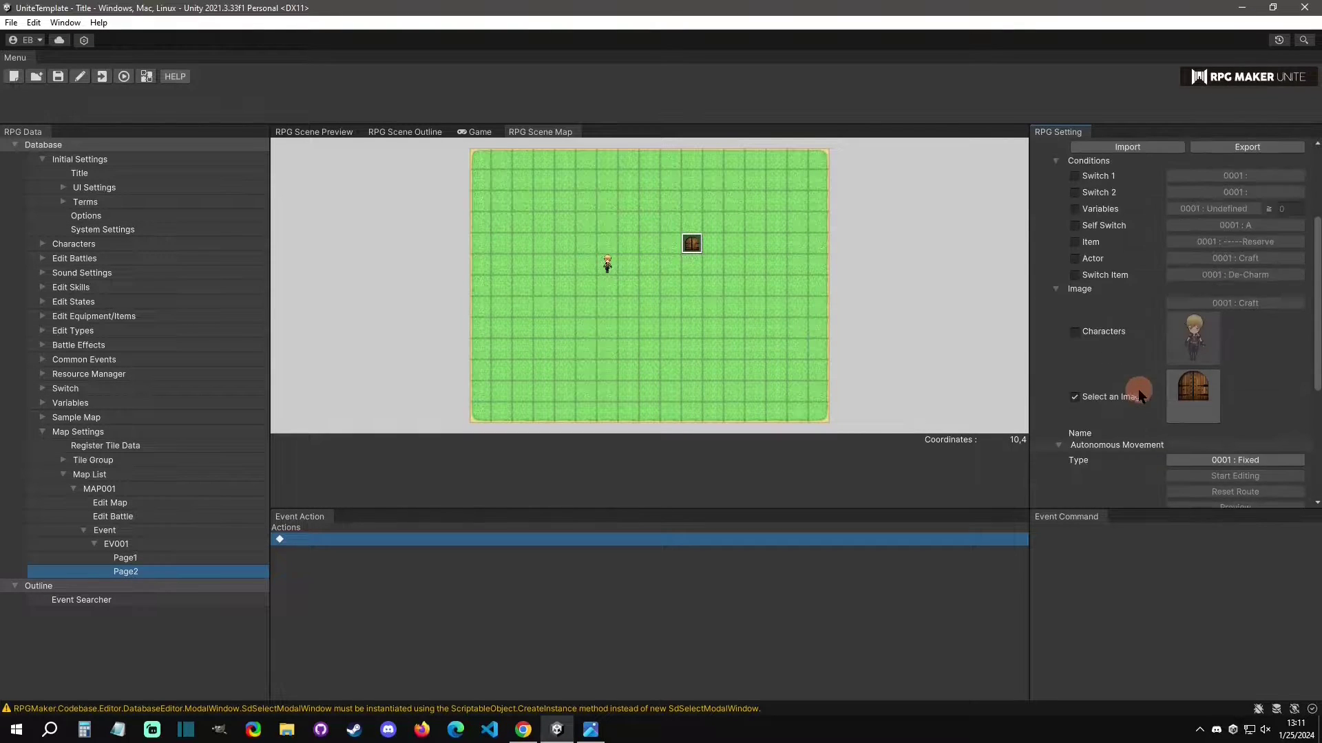
left_click(1076, 225)
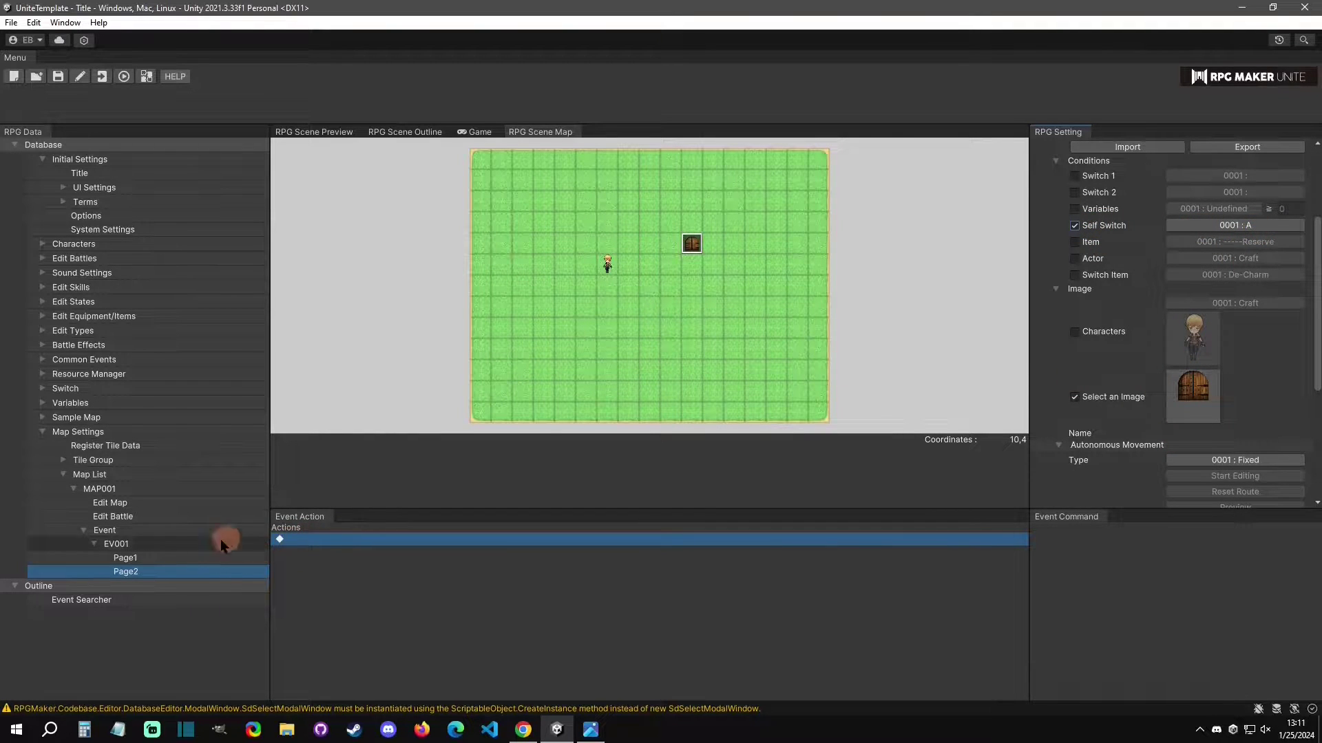
- Append Control Self Switch A = ON to Page1 after Turn Up, then start a playtest
left_click(142, 556)
left_click(326, 608)
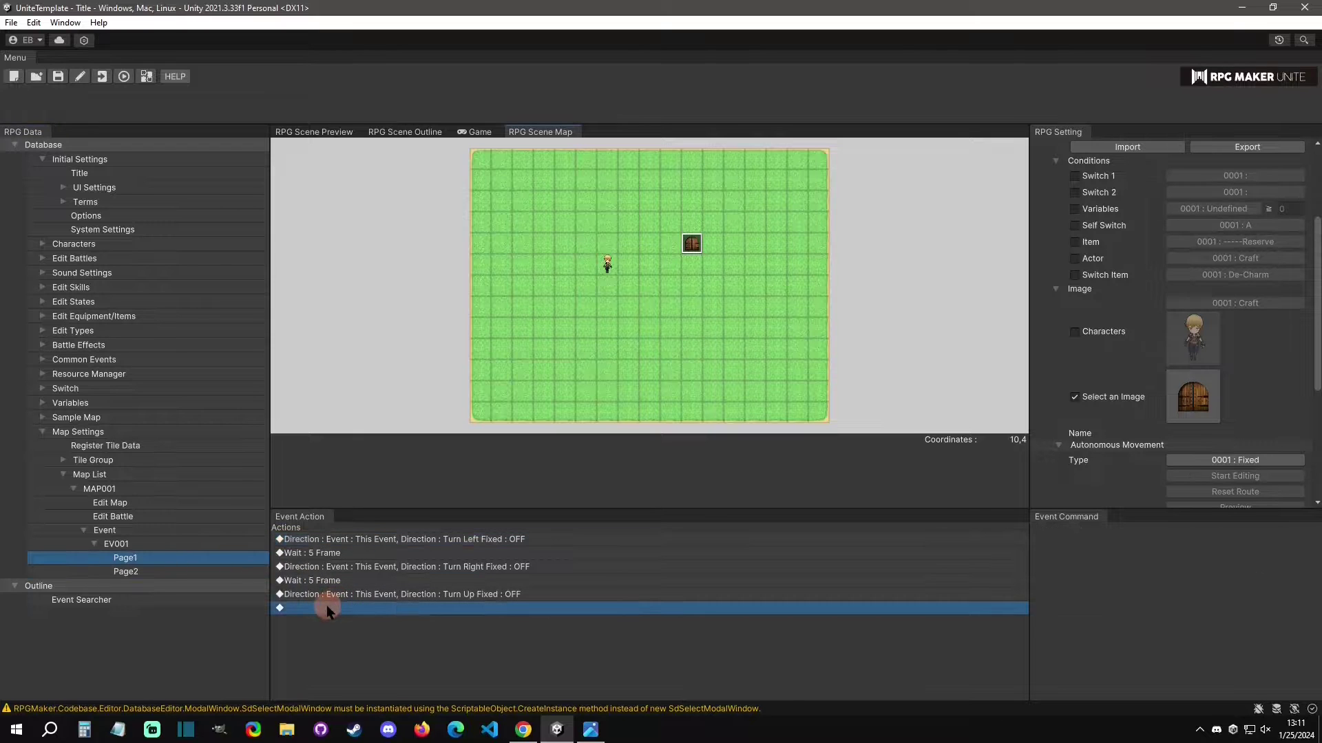
right_click(341, 608)
left_click(403, 613)
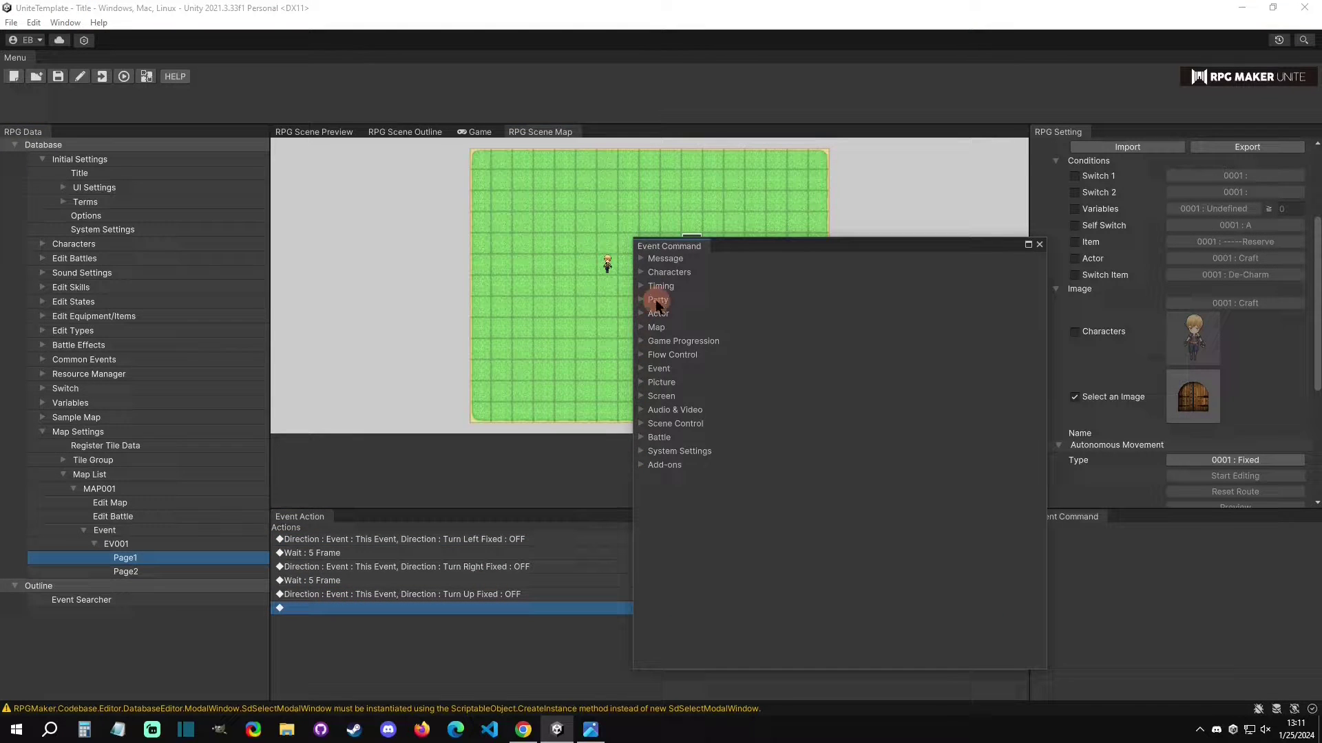
left_click(642, 340)
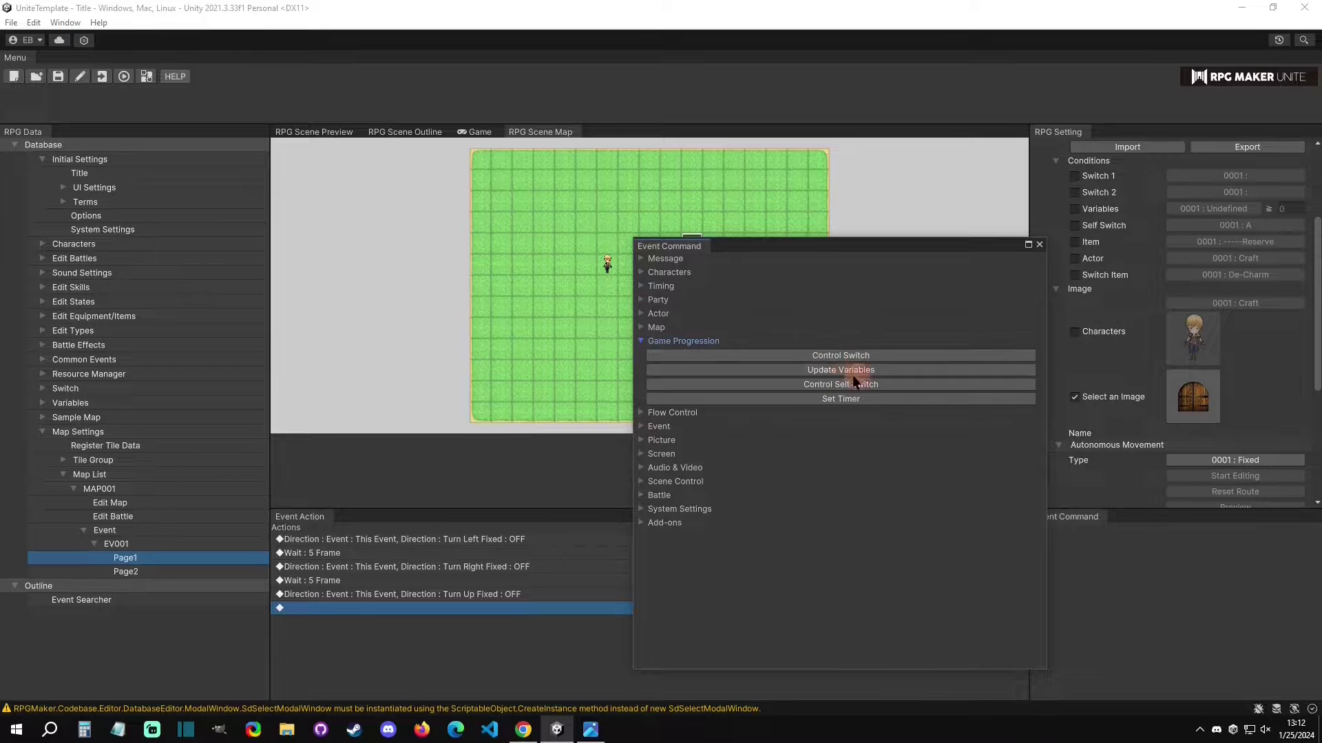
left_click(834, 384)
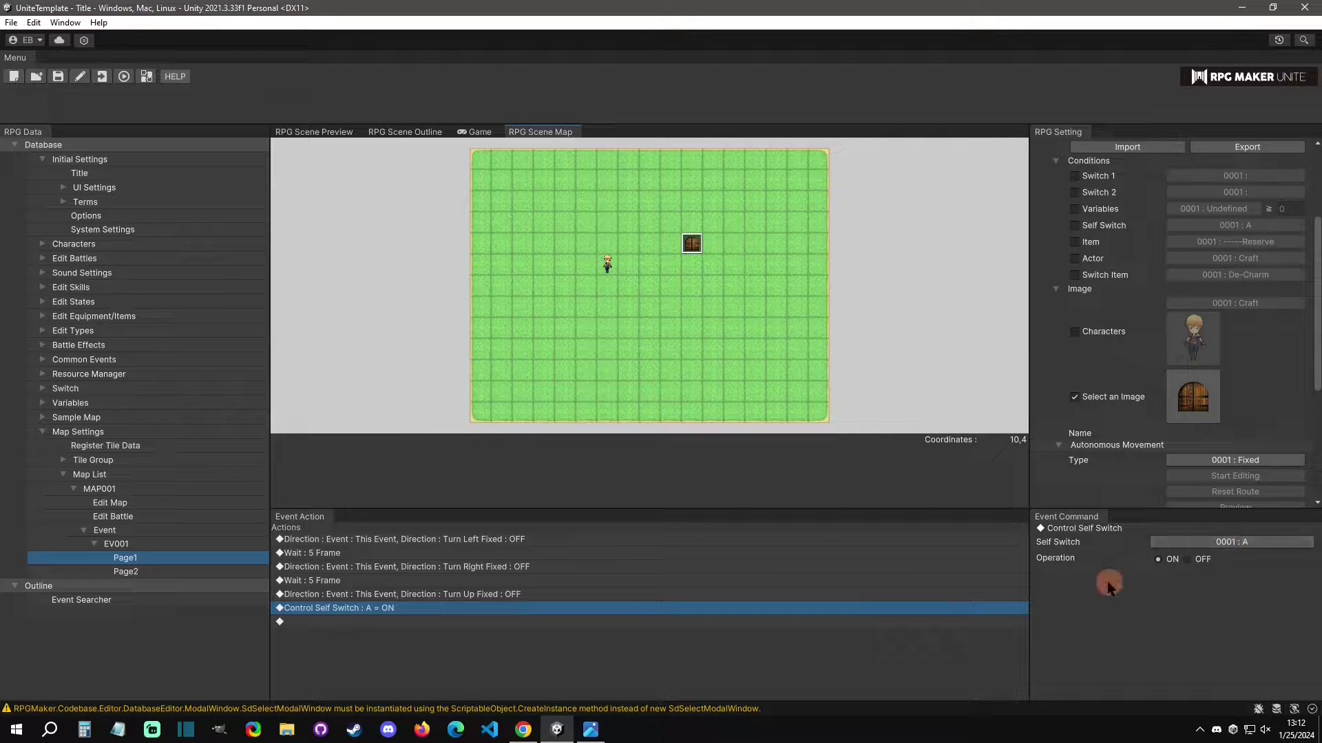
left_click(122, 76)
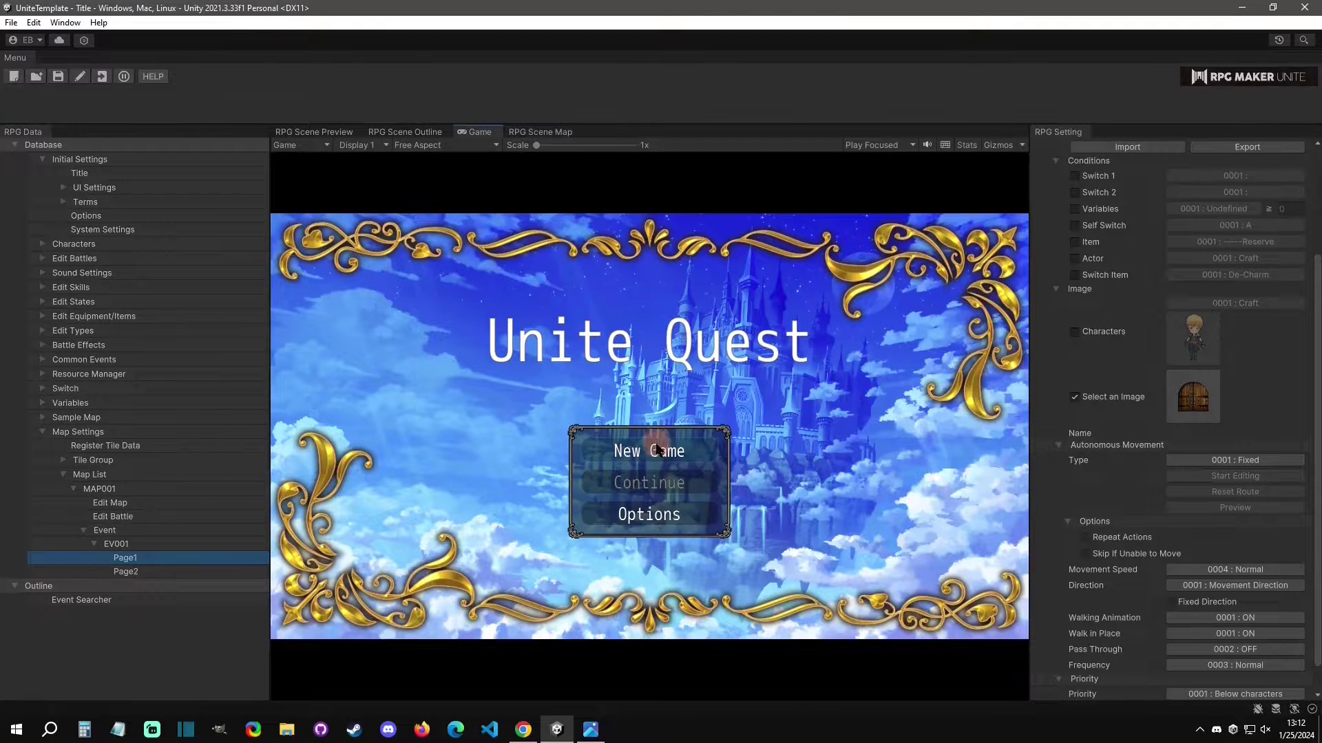
- Start a New Game, watch the door open, then select EV001's Page2 in the editor
left_click(706, 441)
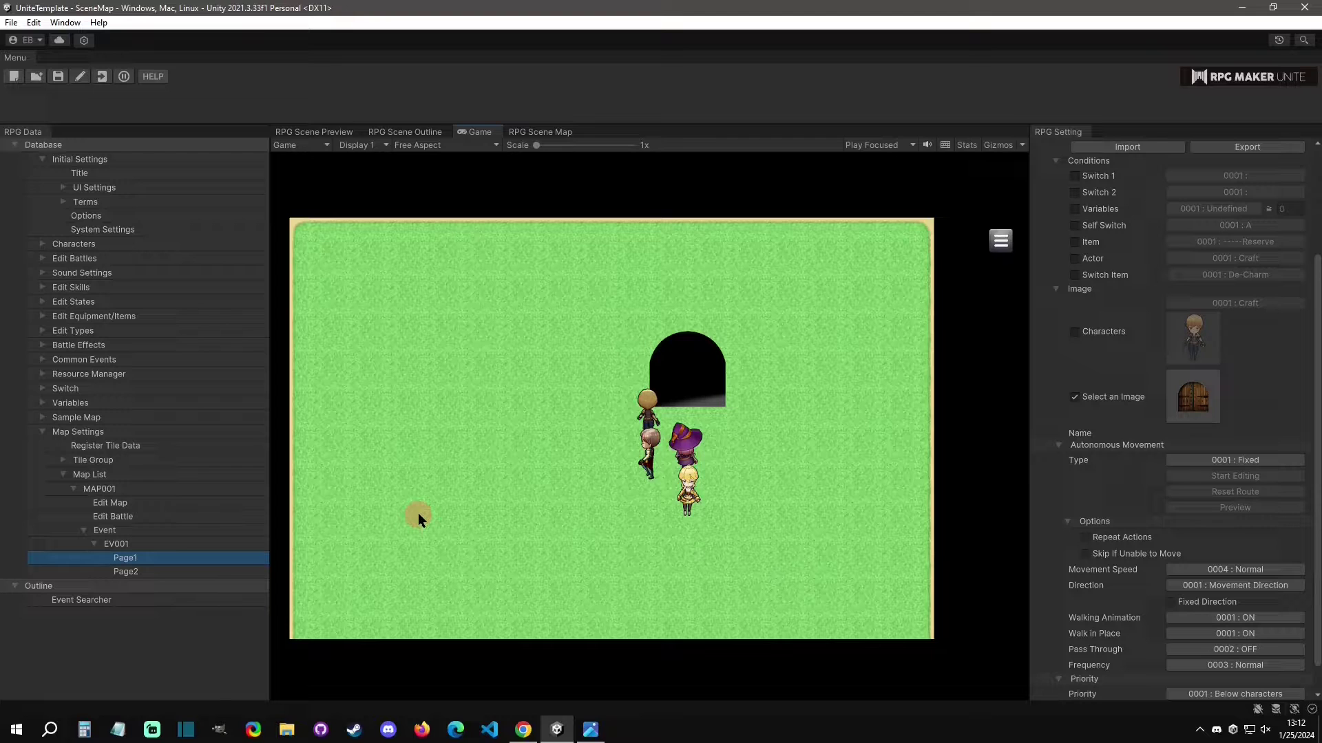
left_click(135, 571)
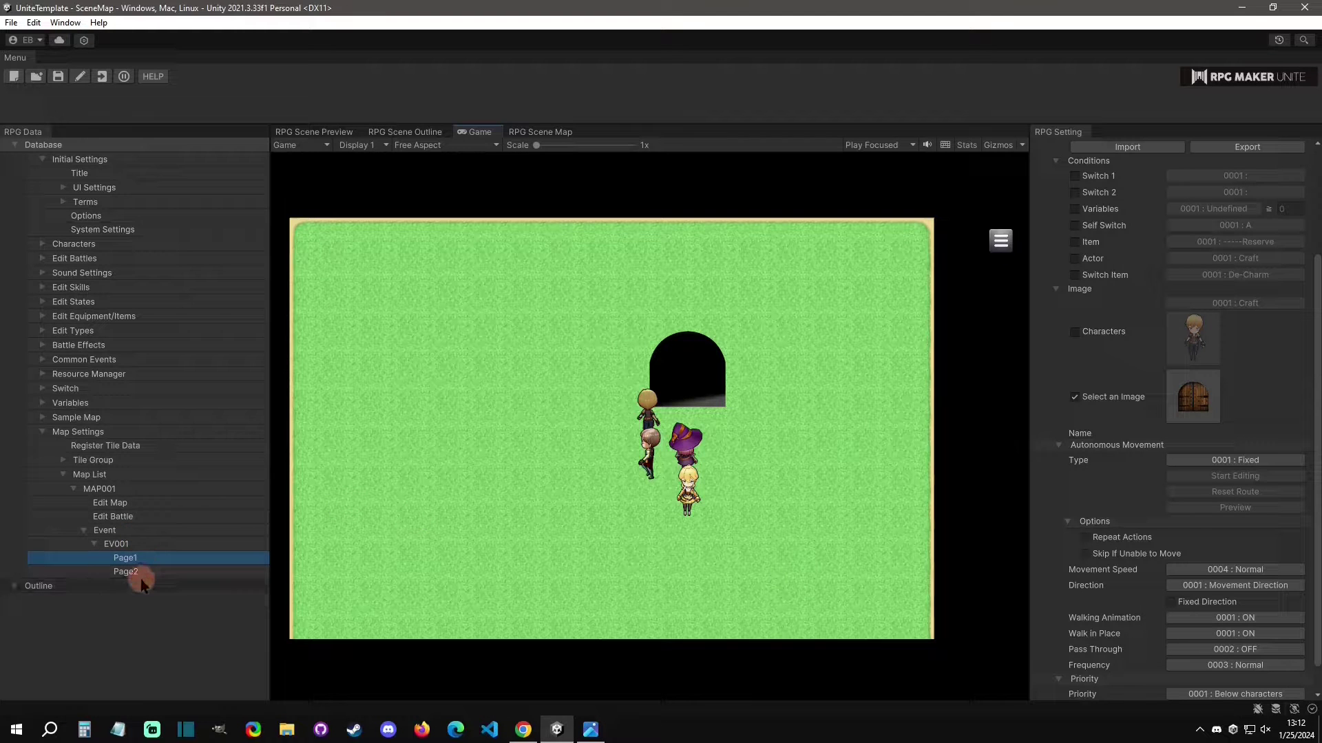
- Delete EV001's Page2 event page
left_click(124, 585)
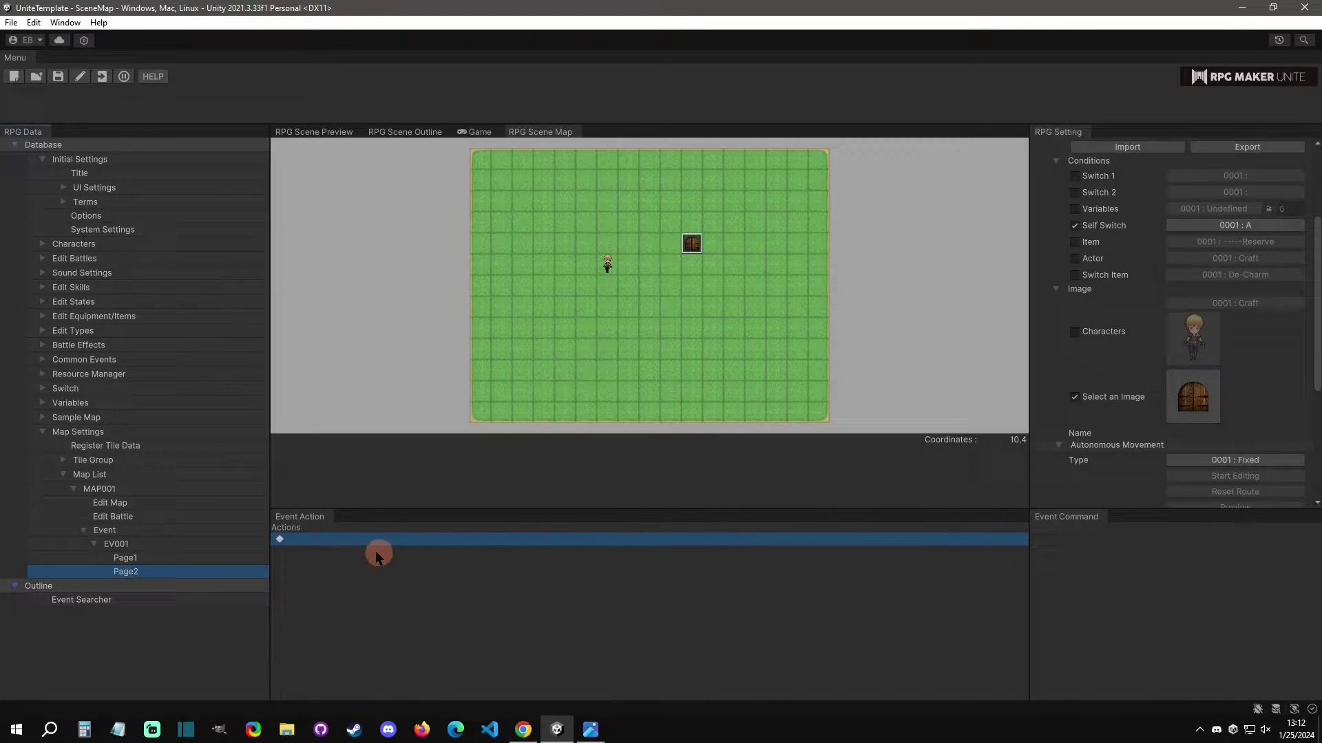
right_click(131, 571)
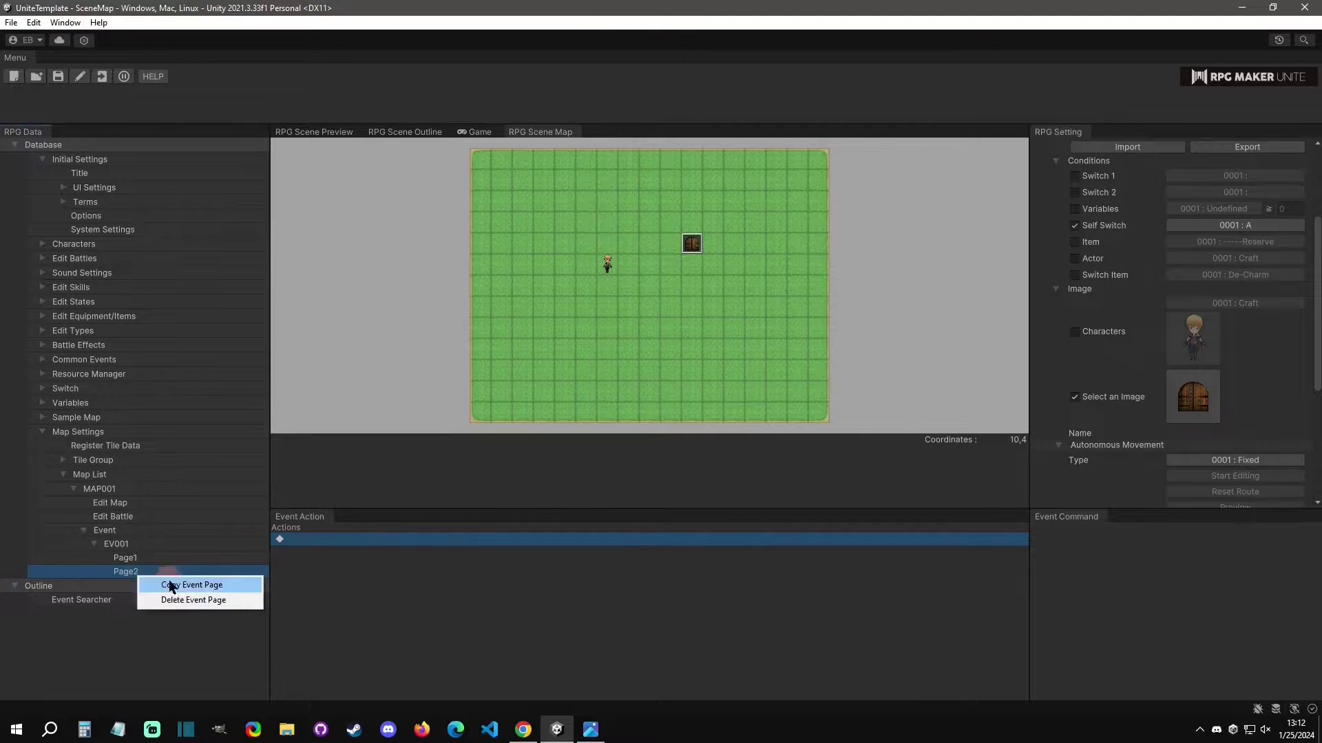
left_click(173, 599)
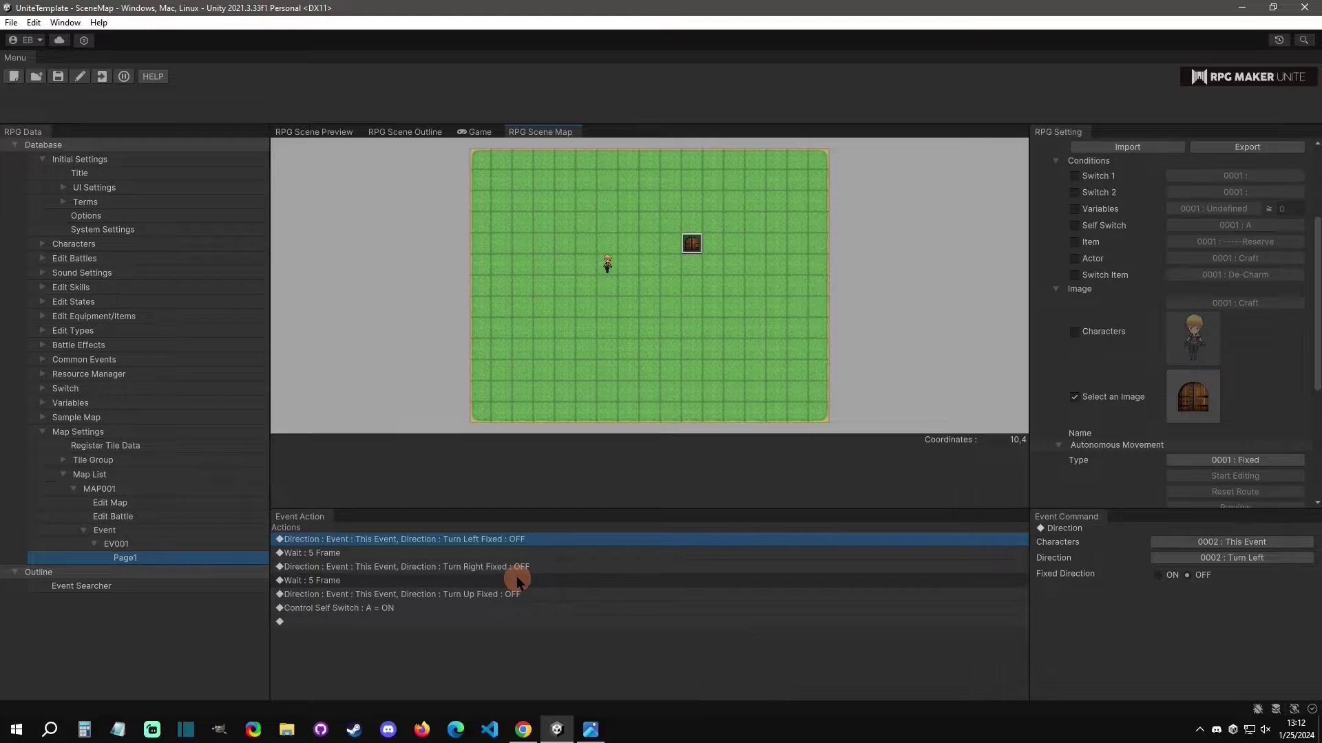
- Playtest with Ctrl+P and walk the party up to the door and into the opened doorway
key("ctrl+p")
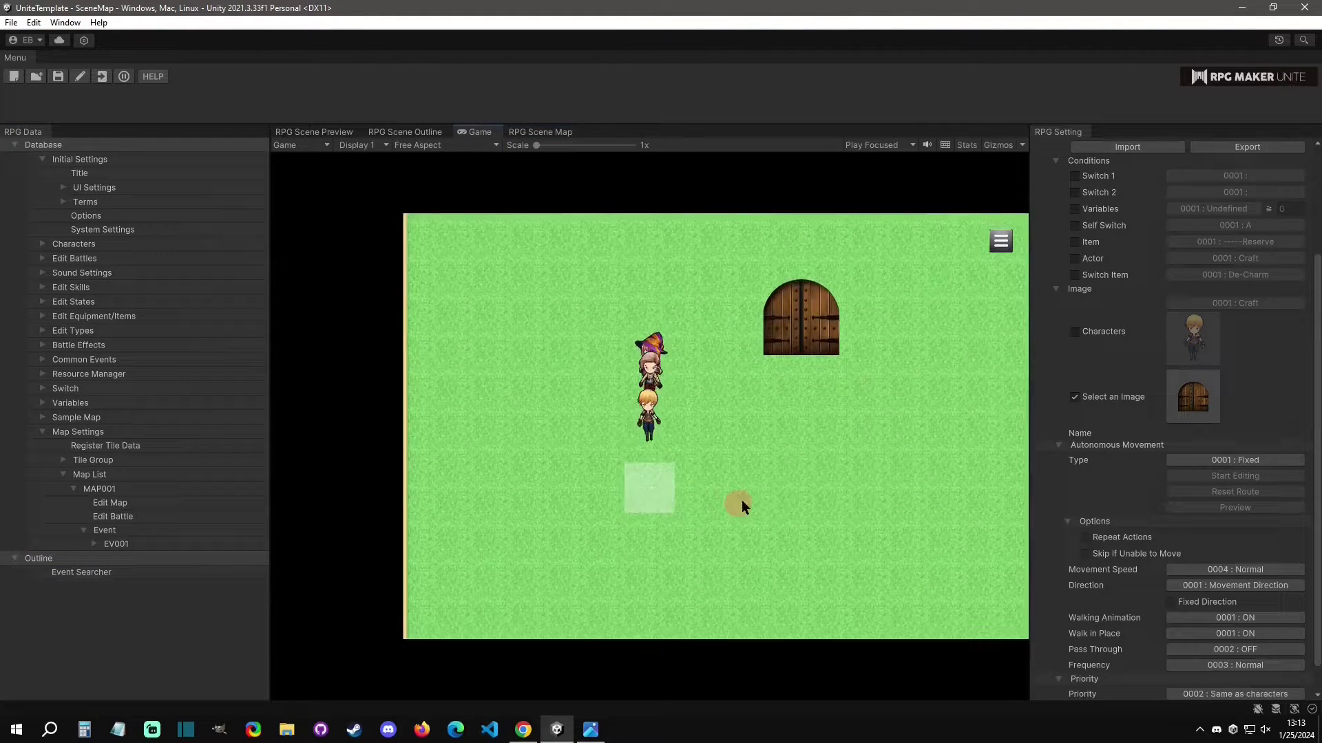
left_click(766, 463)
left_click(661, 313)
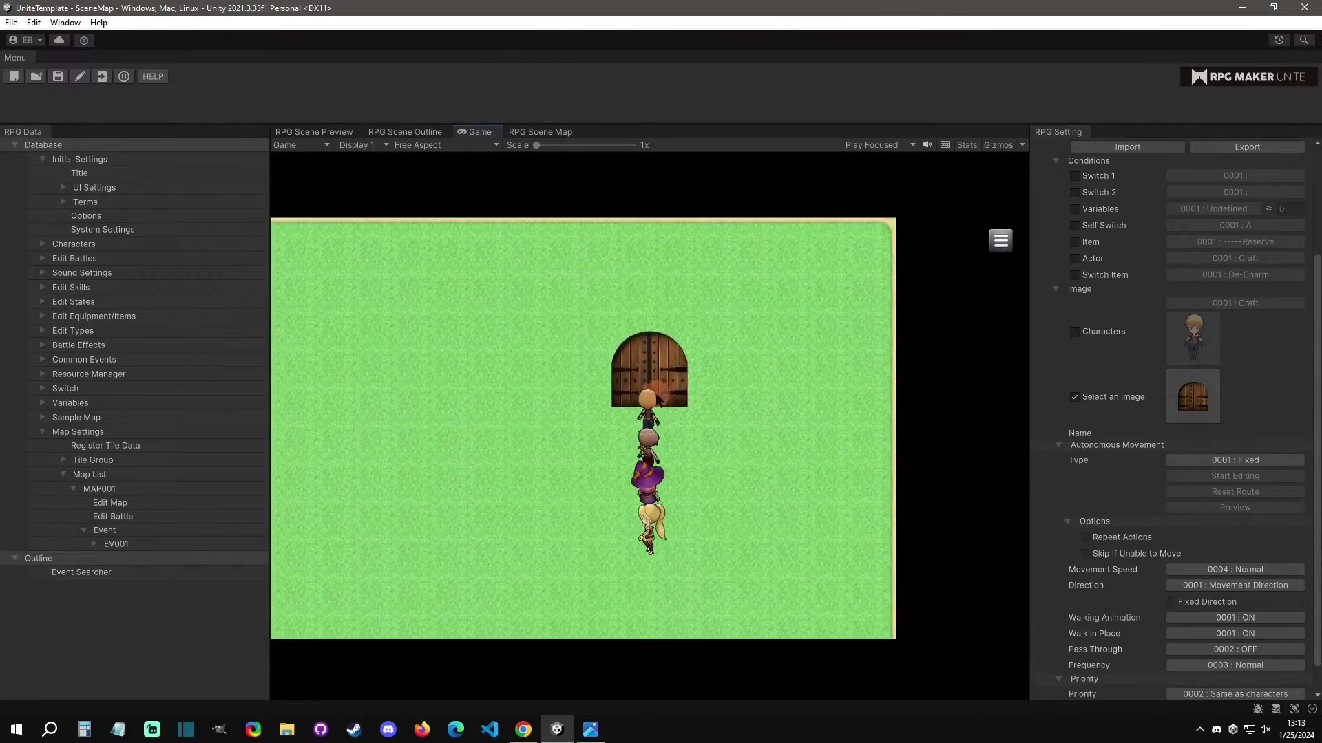
left_click(749, 429)
left_click(696, 501)
left_click(728, 490)
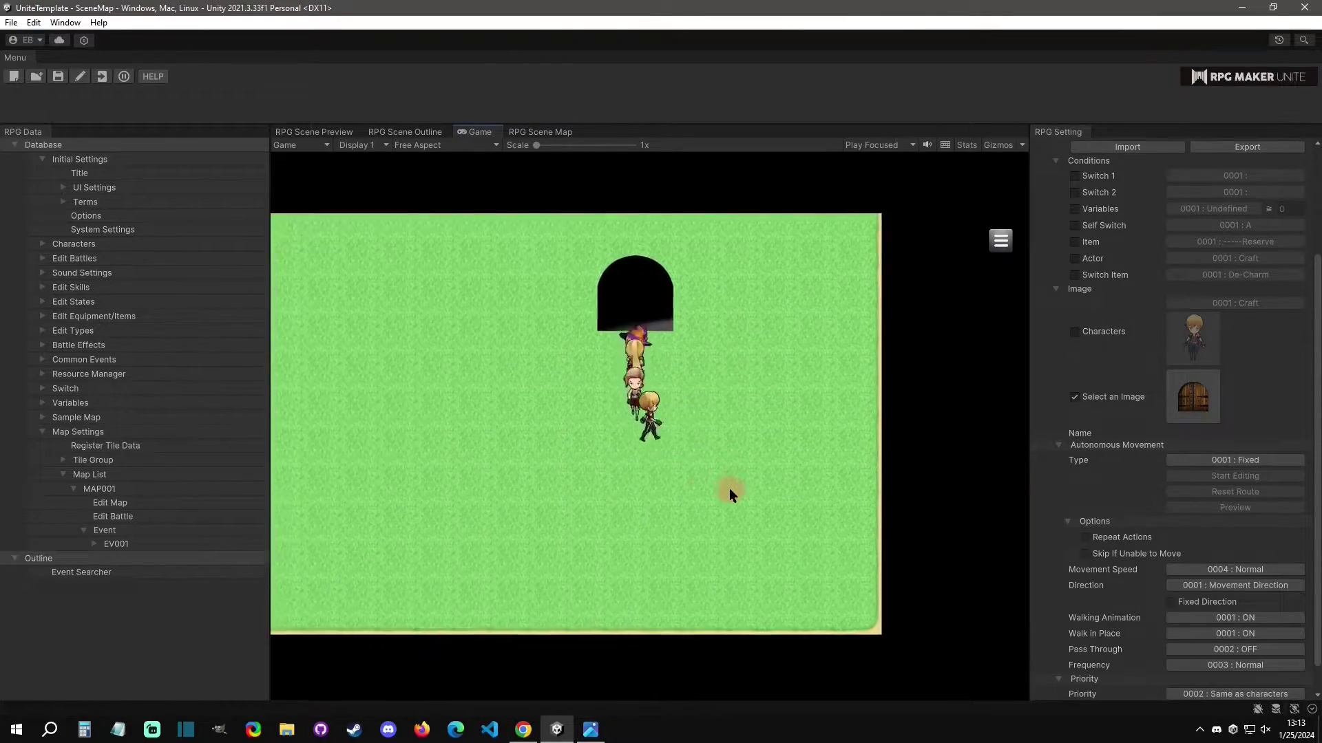